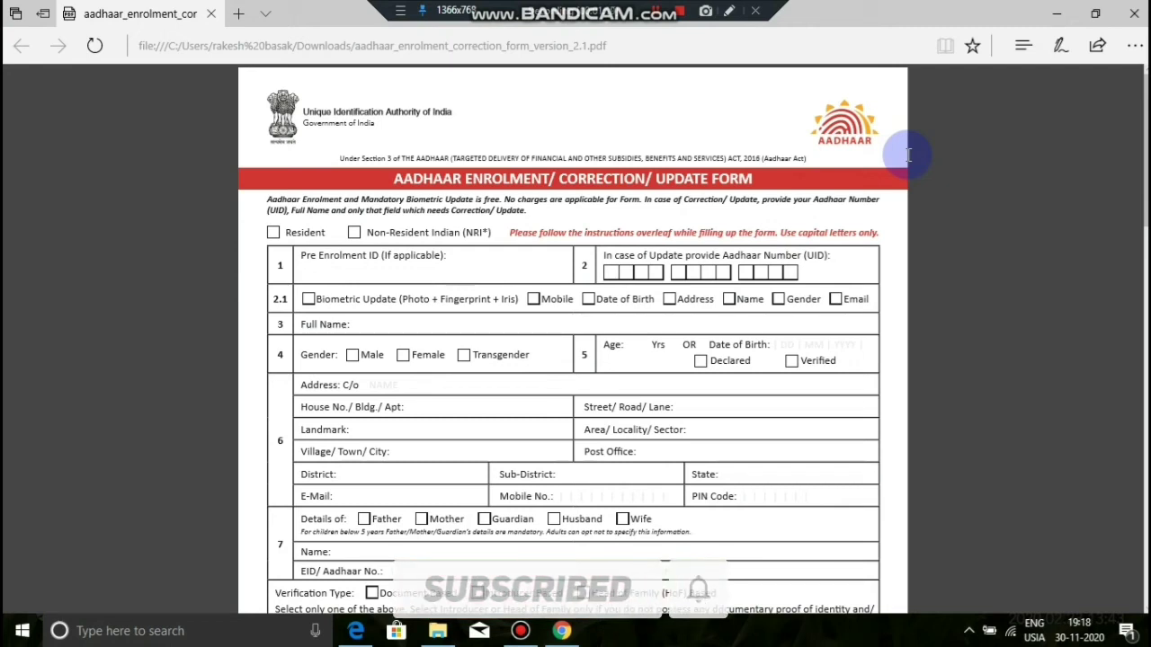
Step: Turn on screen drawing and outline the Pre Enrolment ID and Aadhaar Number (UID) fields with red rectangles
key(ctrl+alt+d)
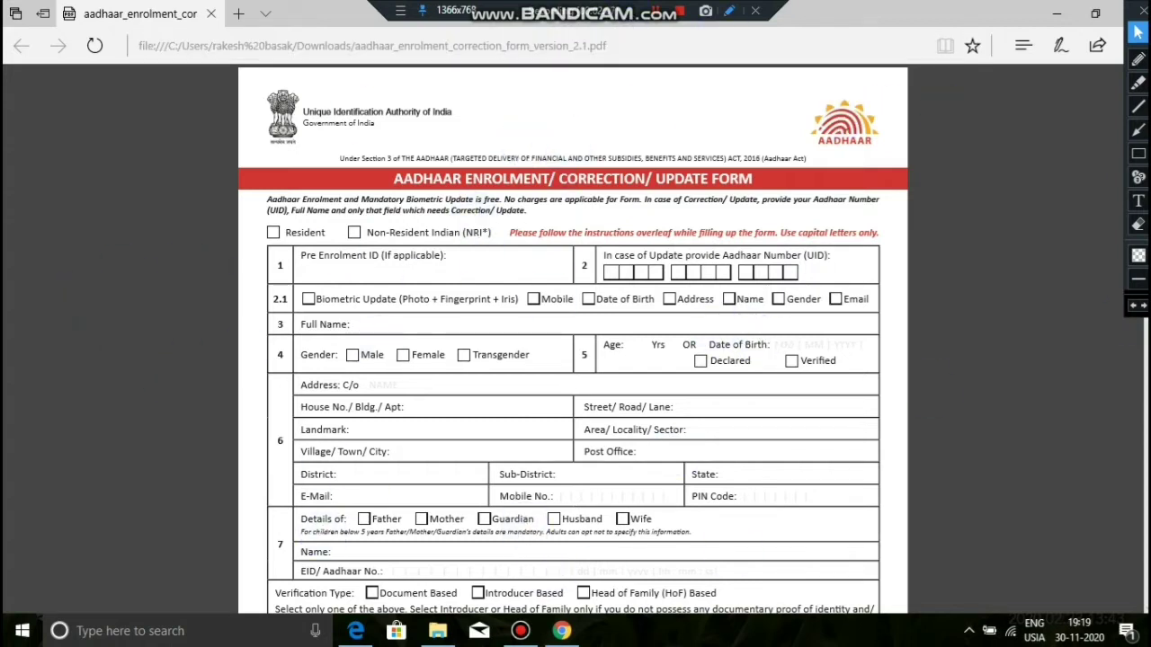
click(1138, 152)
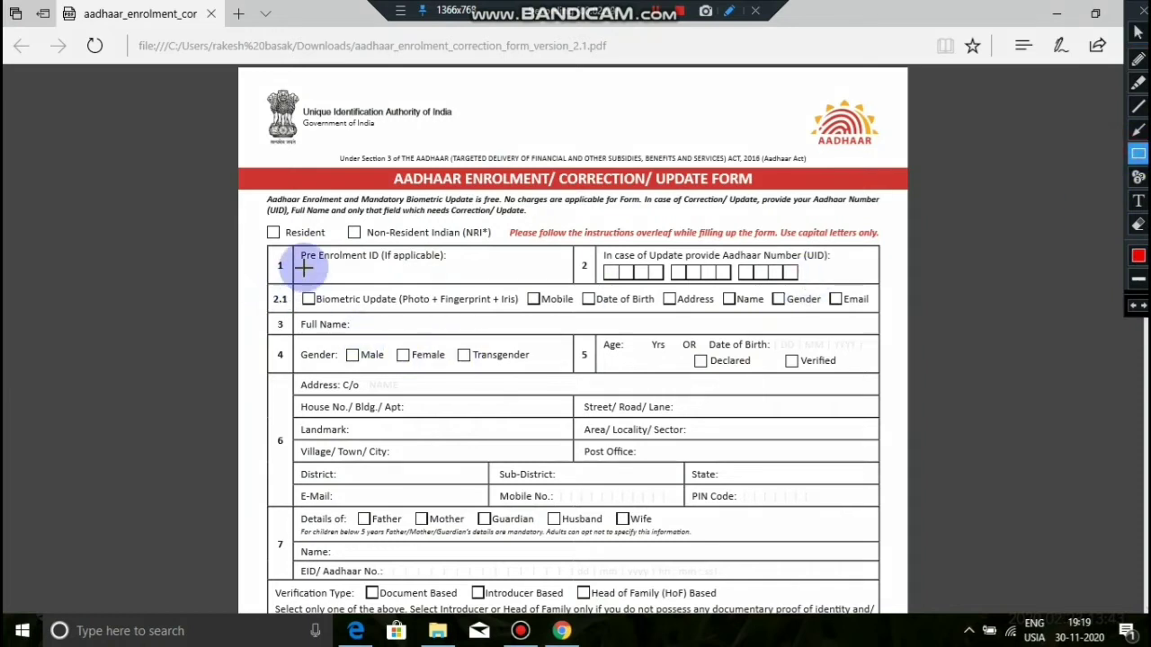
mouse_move(300, 265)
mouse_down()
mouse_move(340, 279)
mouse_move(564, 277)
mouse_up()
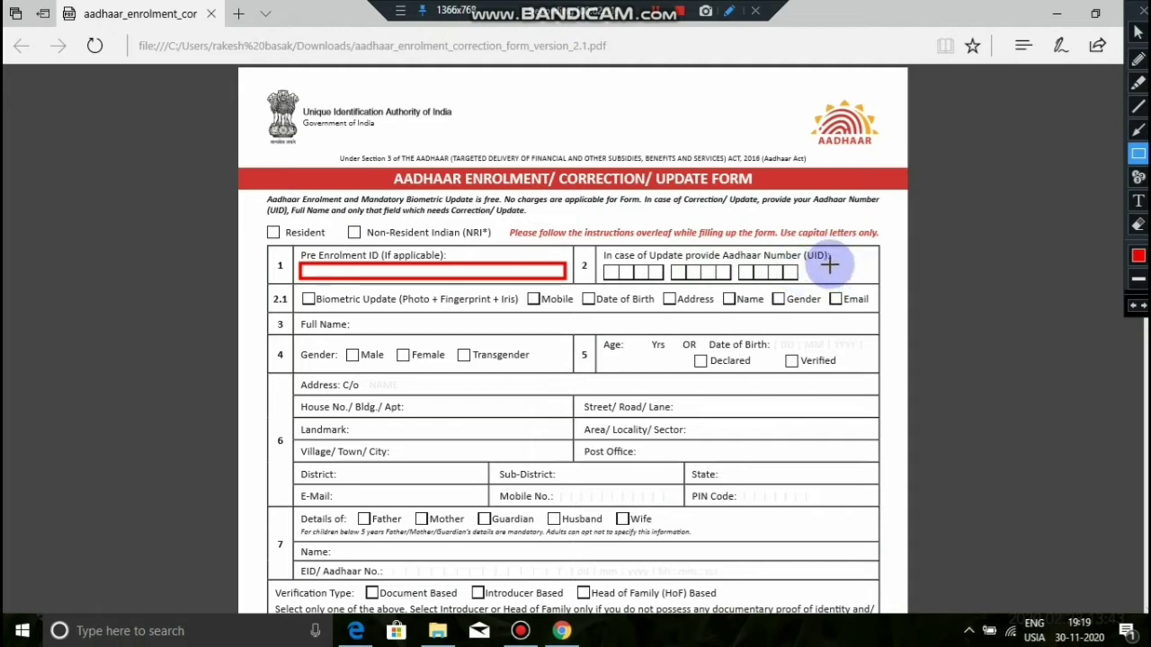
mouse_move(829, 264)
mouse_down()
mouse_move(612, 296)
mouse_move(593, 280)
mouse_up()
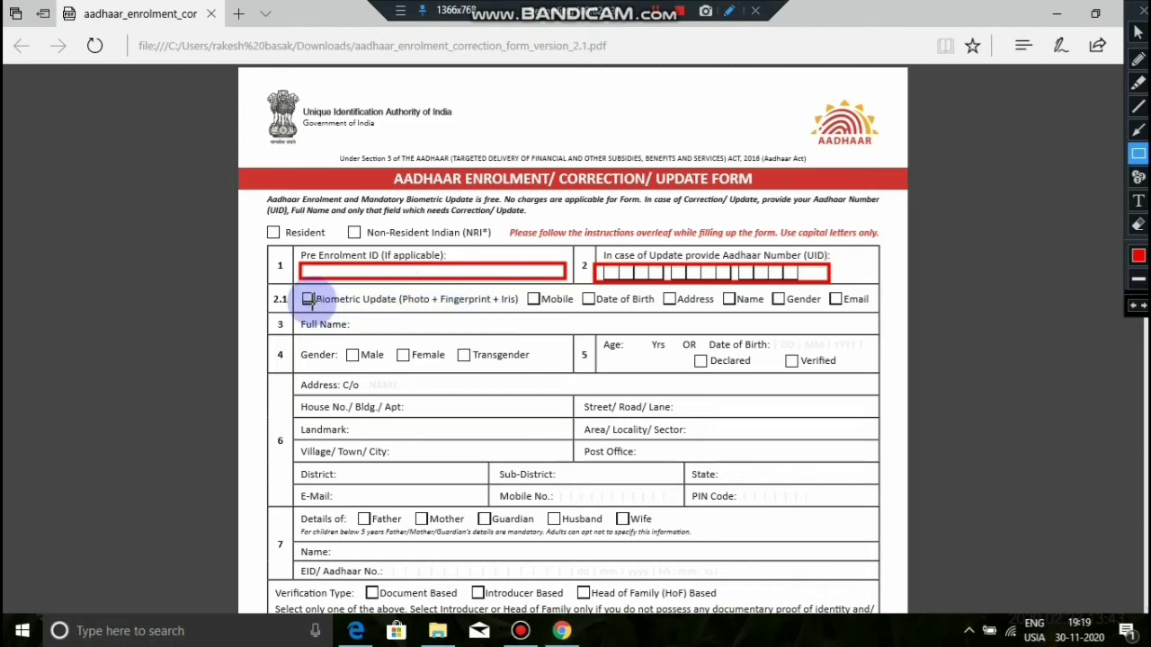
Step: Outline all seven update-type checkboxes in row 2.1, from Biometric Update to Email, with small red rectangles
drag(303, 293, 317, 303)
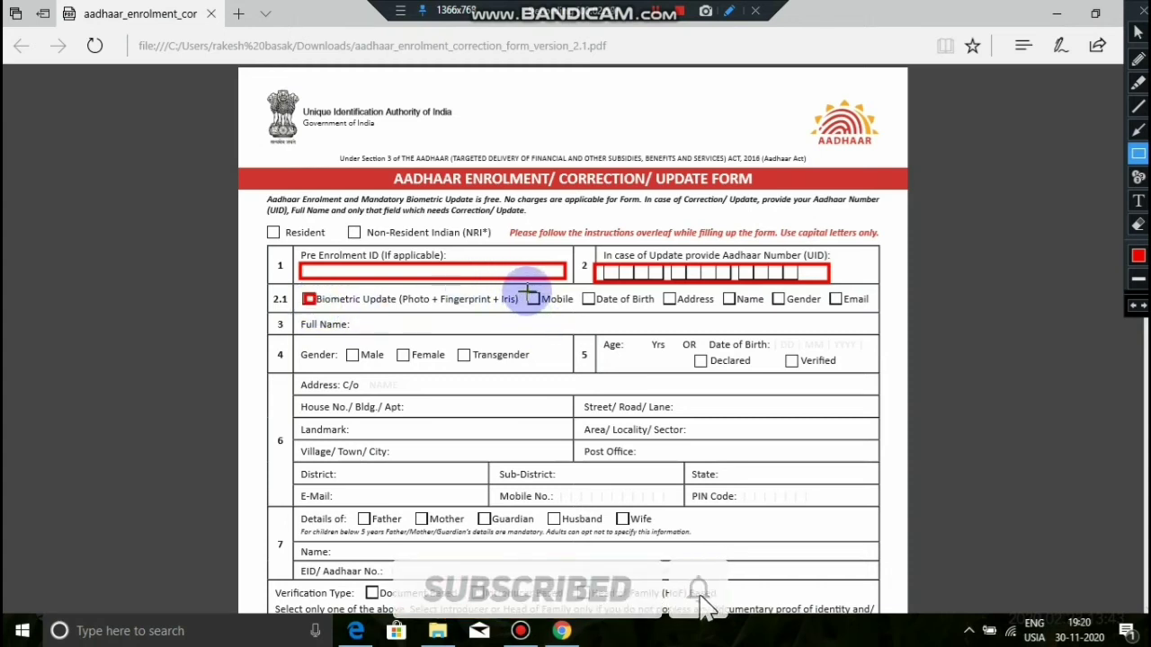
drag(527, 293, 544, 305)
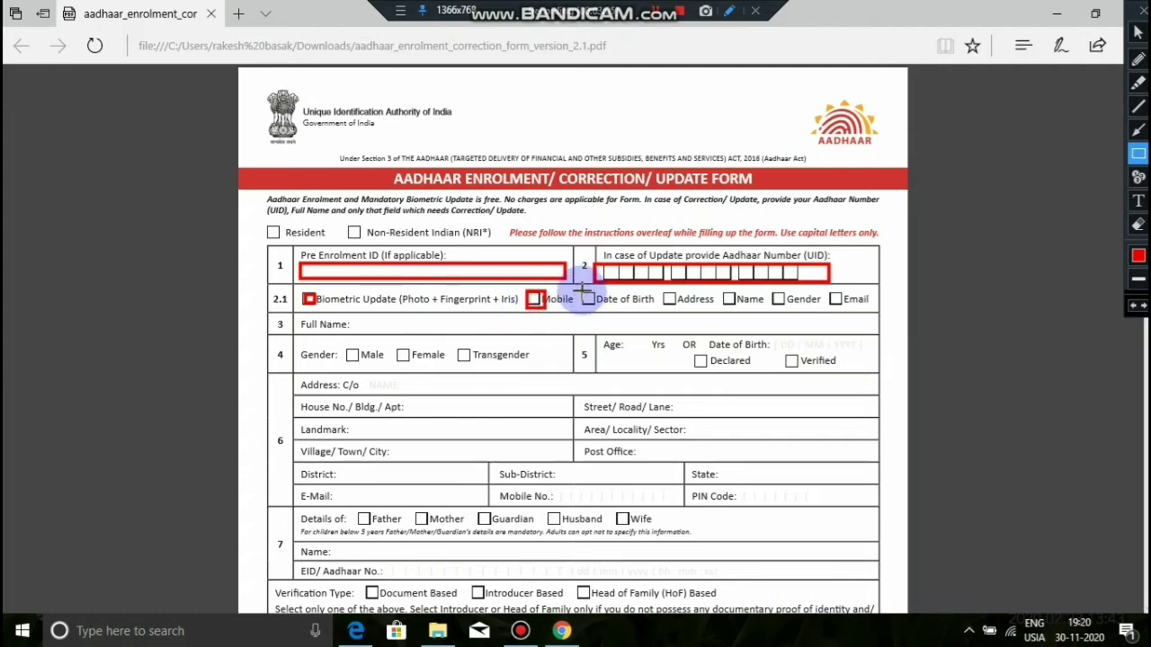
drag(586, 292, 597, 307)
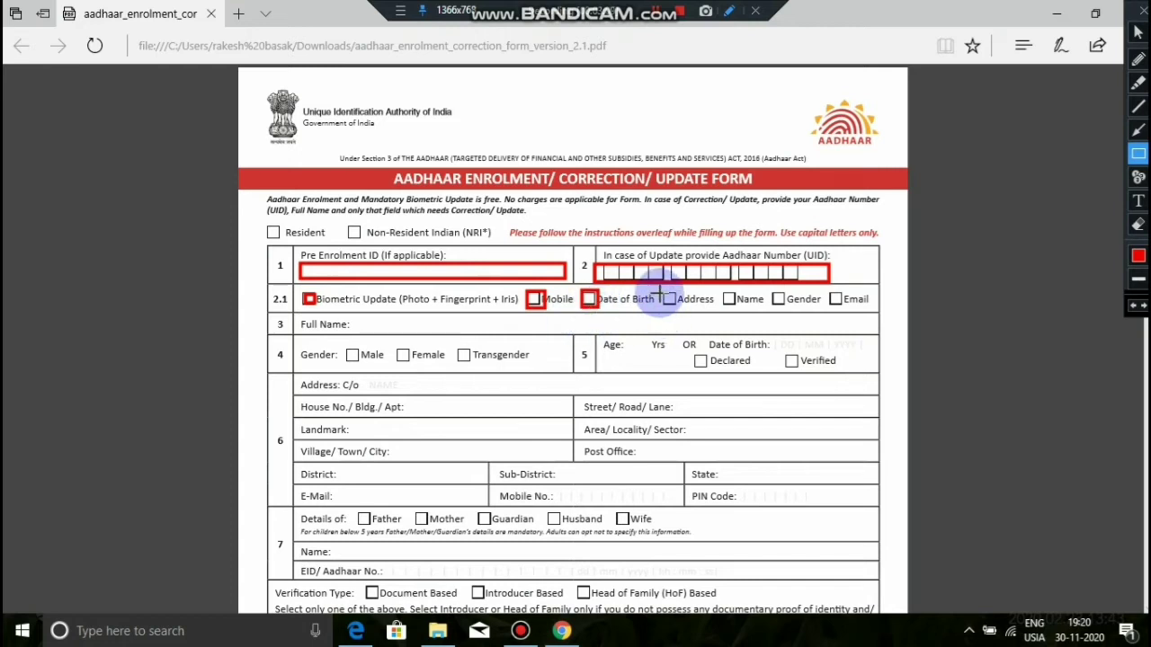
drag(664, 292, 677, 305)
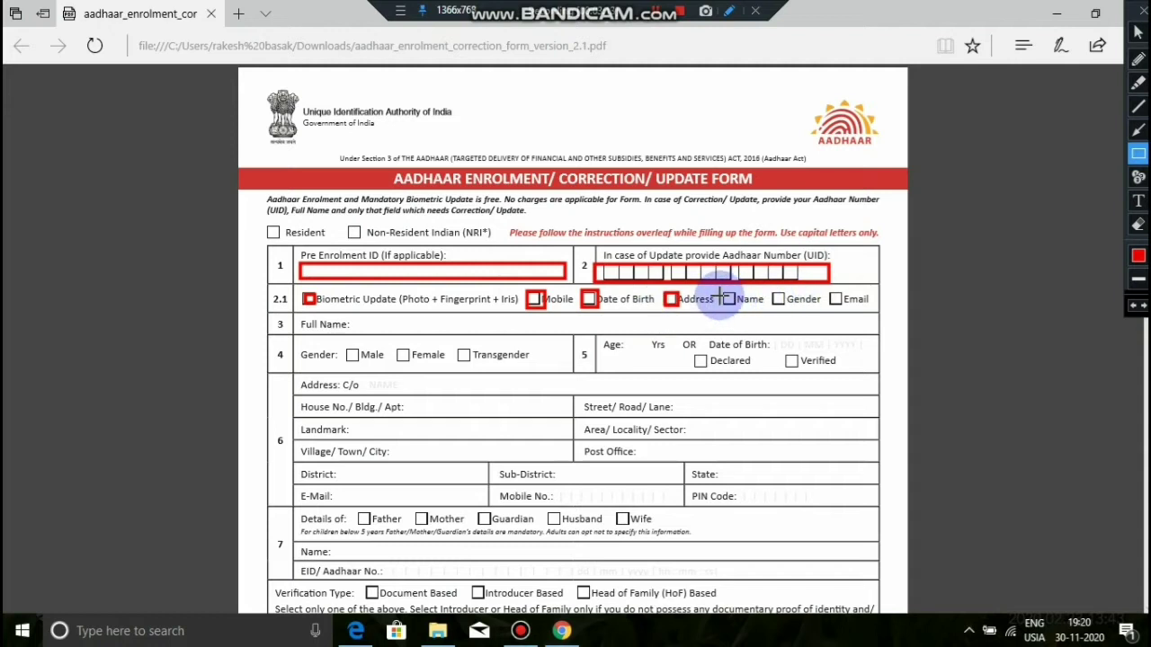
drag(720, 292, 737, 307)
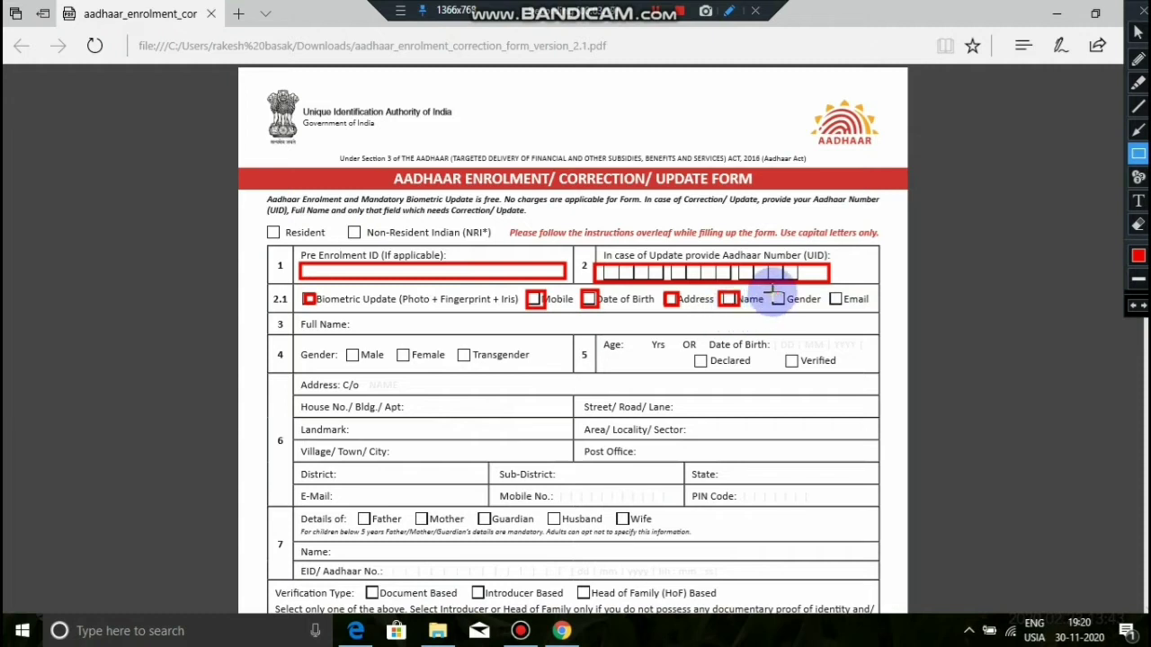
drag(771, 290, 786, 306)
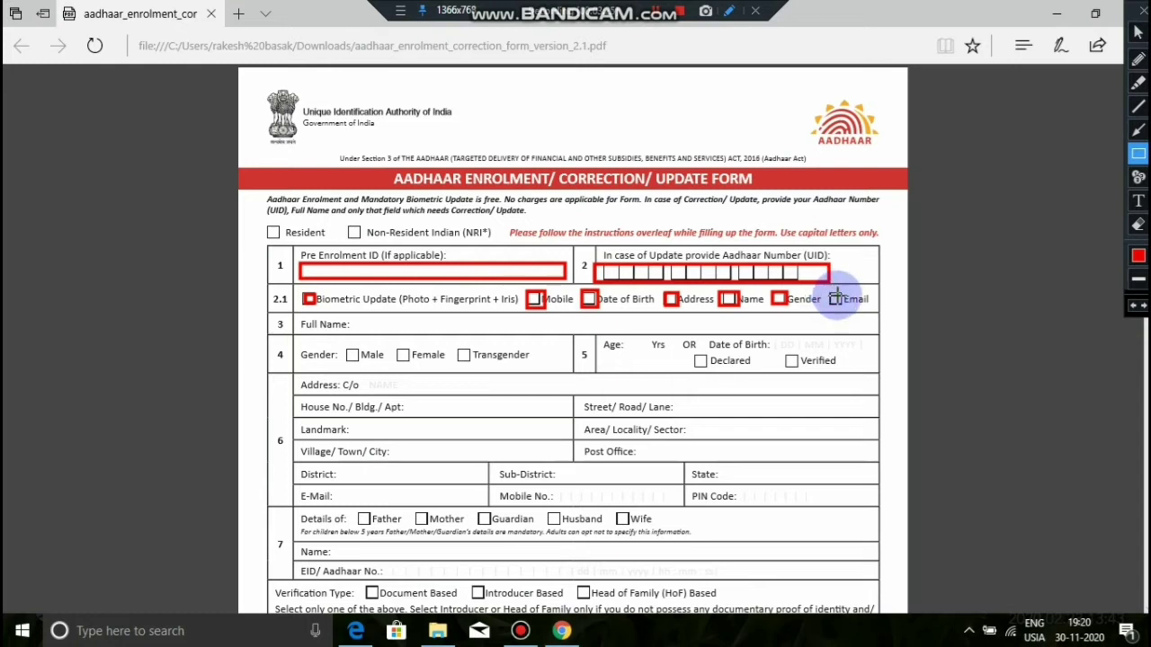
drag(831, 292, 844, 307)
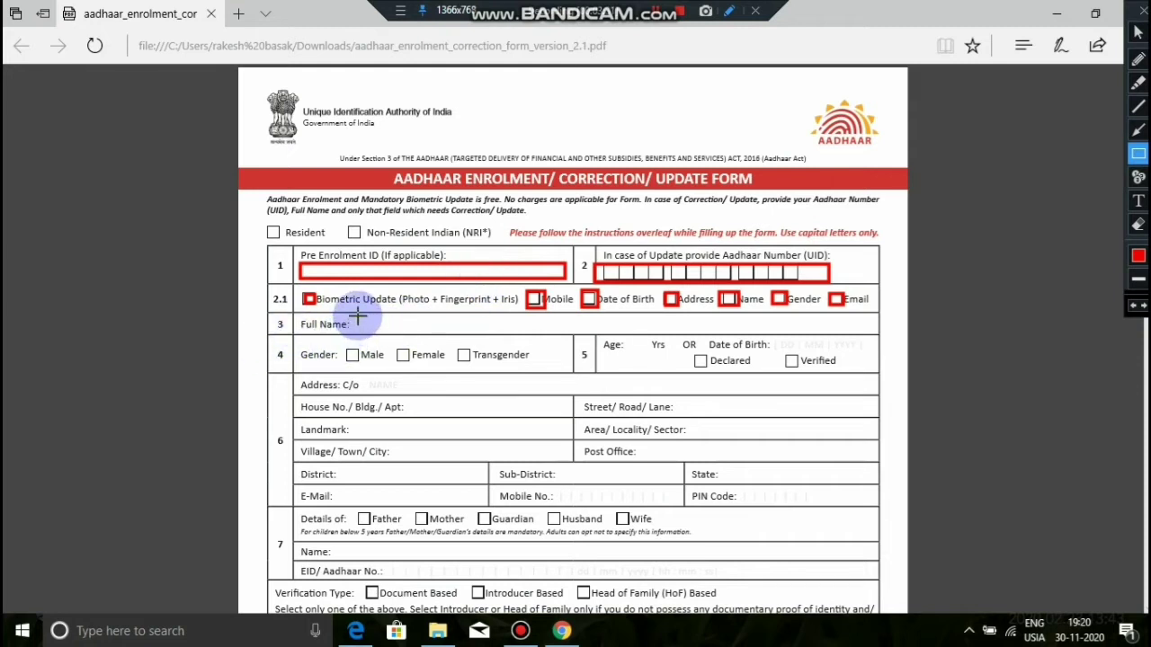
Step: Draw red rectangles around the Full Name field, the three gender checkboxes, the age in years and the Date of Birth field
mouse_move(357, 316)
mouse_down()
mouse_move(396, 330)
mouse_move(634, 331)
mouse_up()
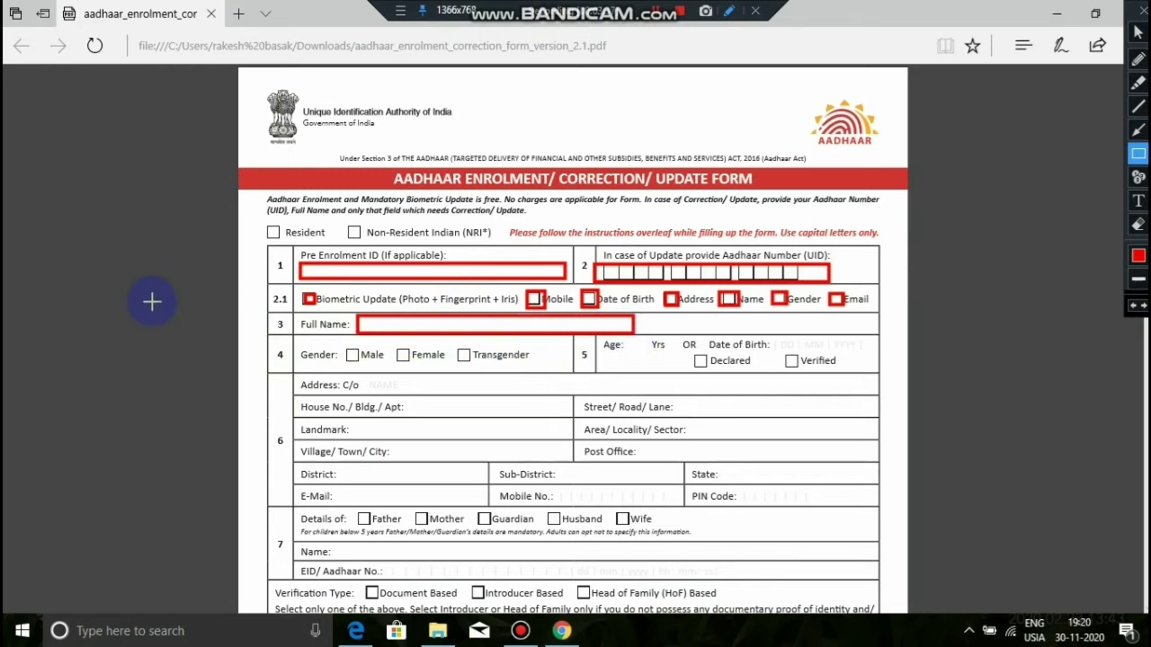
drag(339, 347, 367, 363)
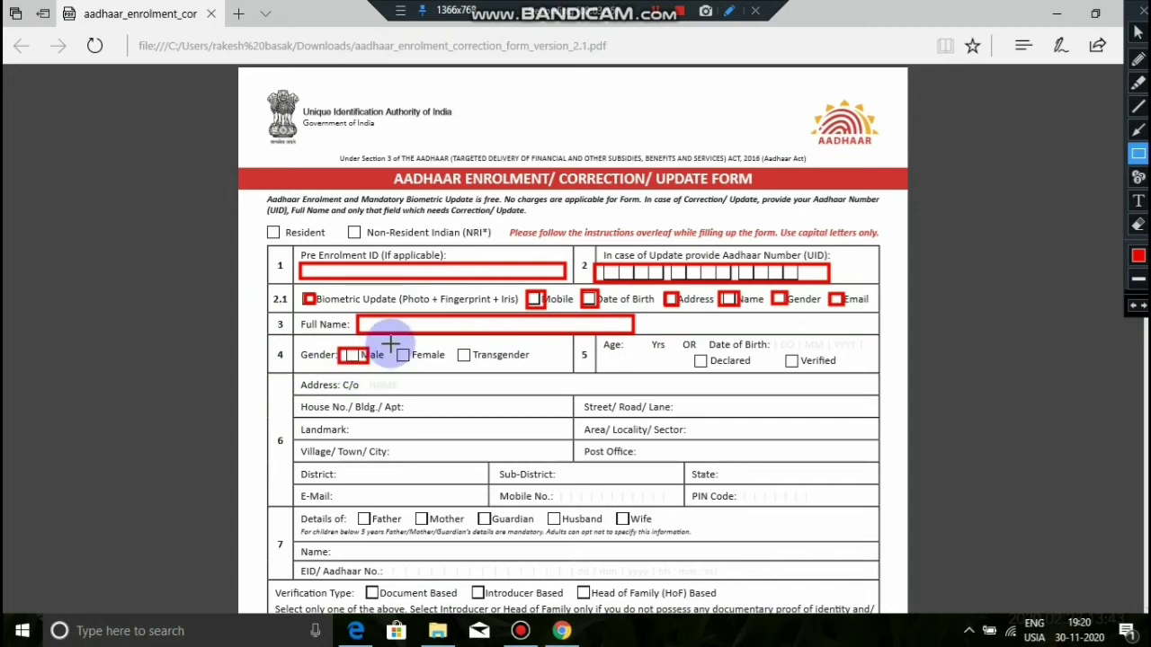
mouse_move(396, 347)
mouse_down()
mouse_move(412, 363)
mouse_move(466, 366)
mouse_up()
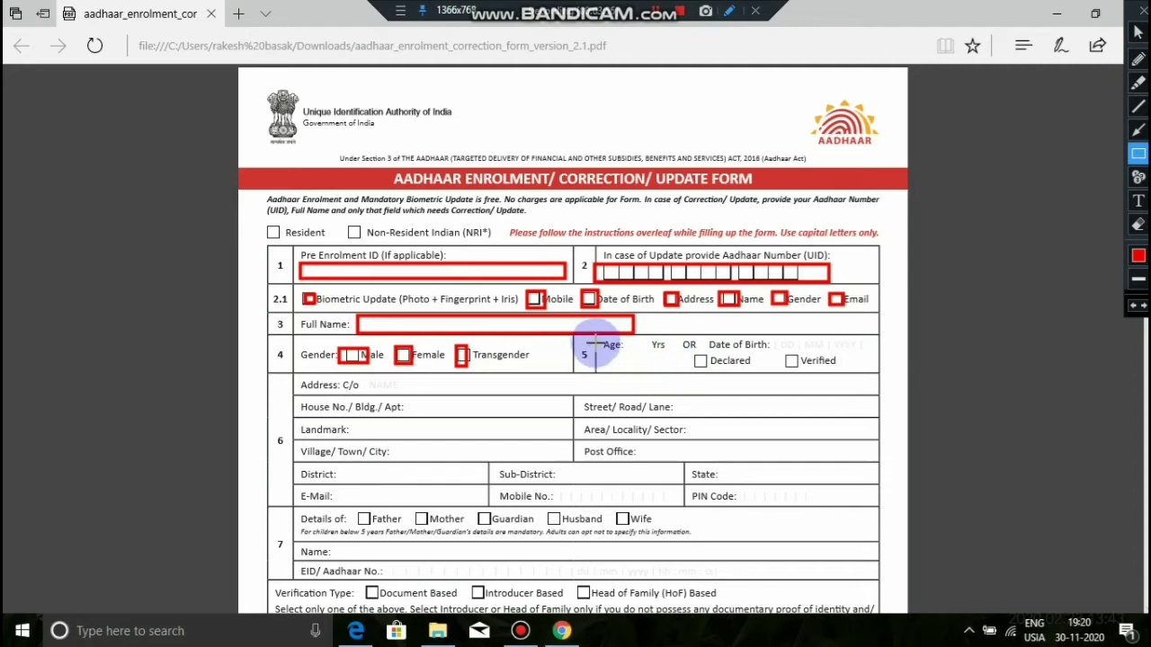
drag(638, 338, 673, 353)
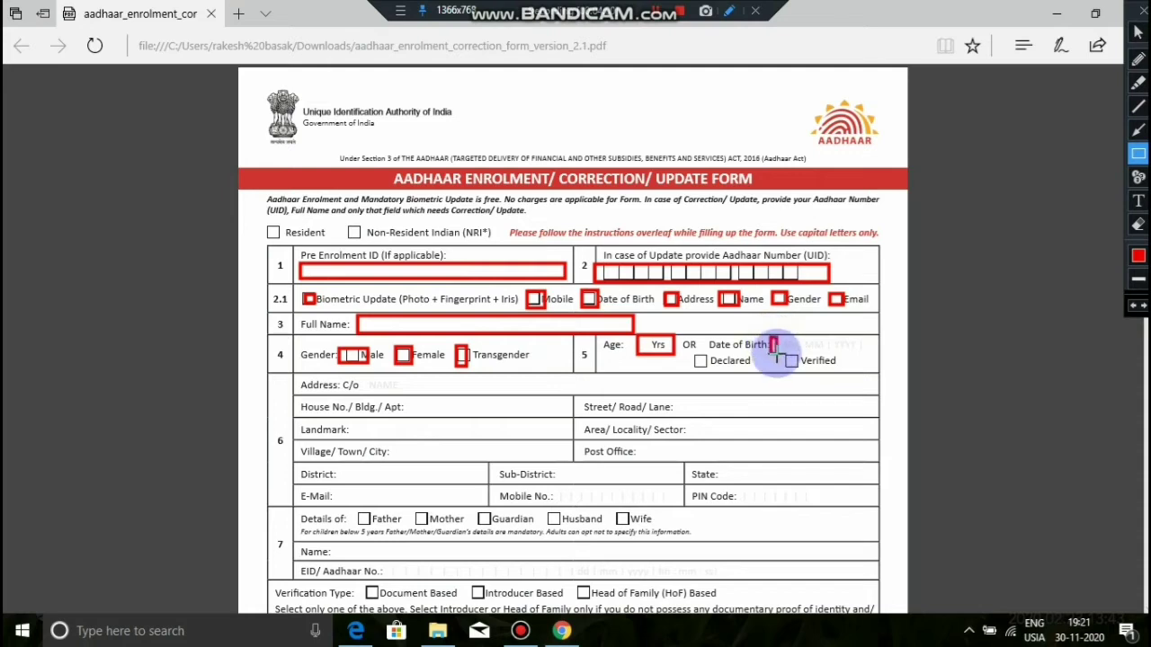
drag(776, 352, 863, 355)
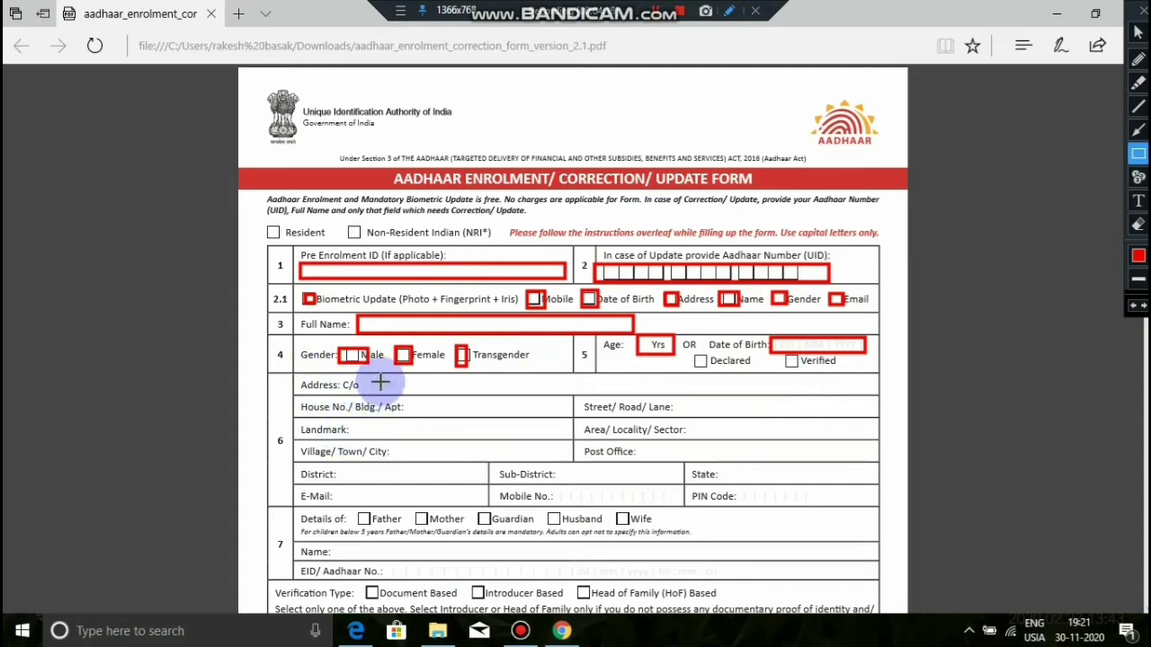
Step: Outline the Address C/o, House No., Landmark, Village/Town/City, District and E-Mail fields of section 6 with red rectangles
drag(375, 381, 836, 394)
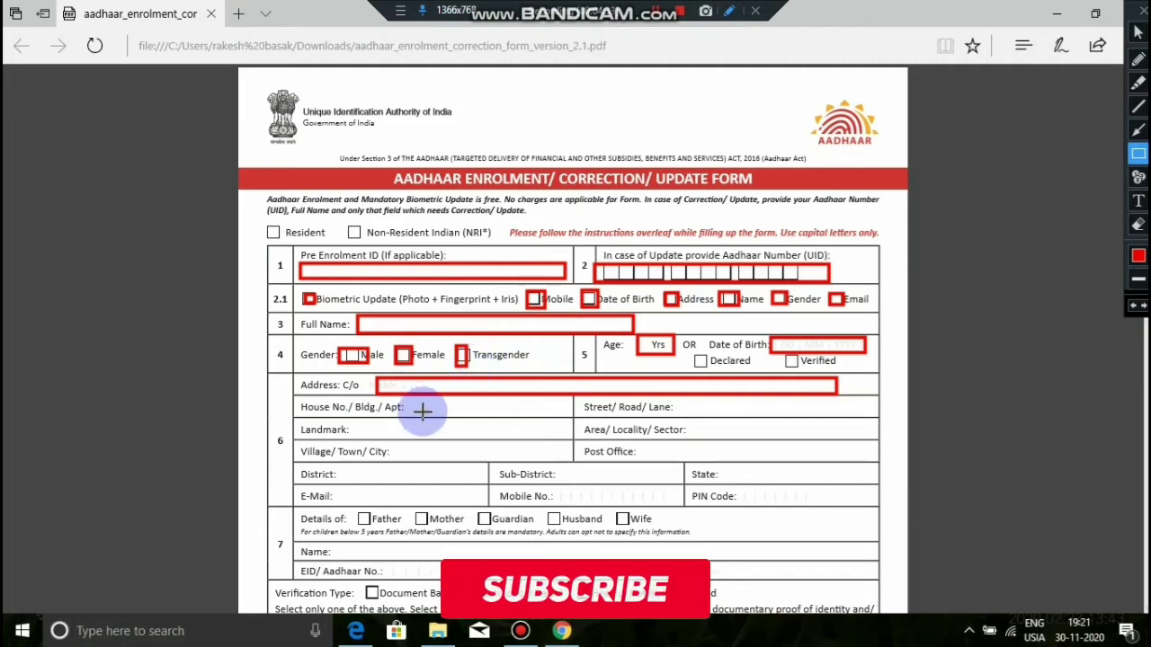
drag(412, 400, 556, 413)
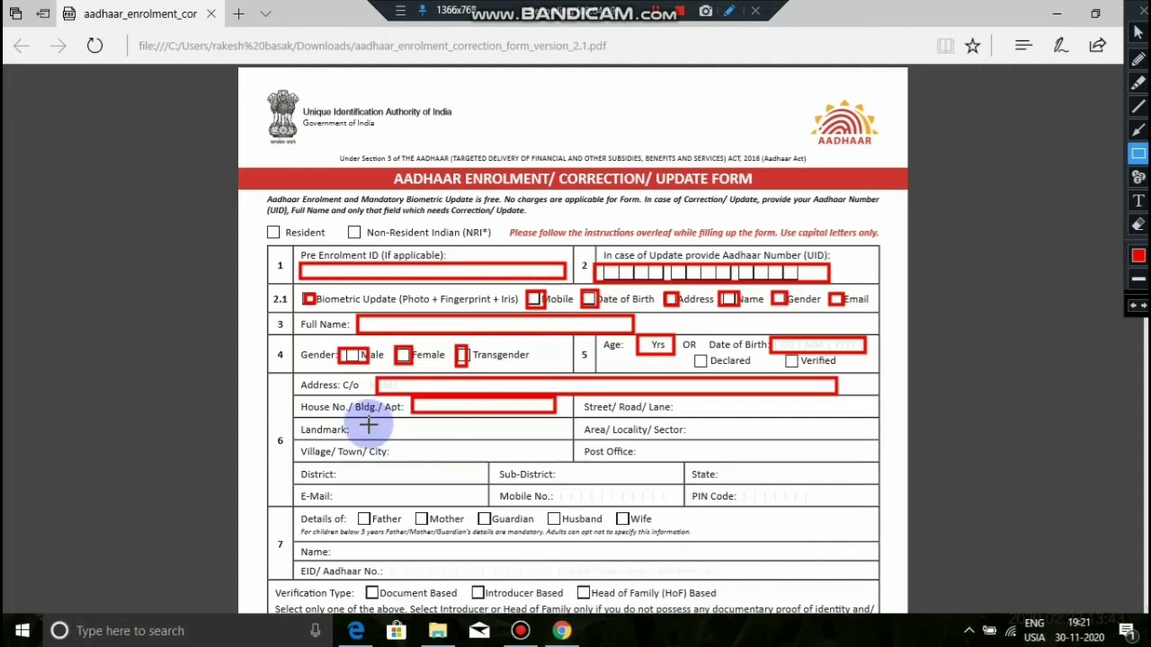
drag(366, 424, 525, 437)
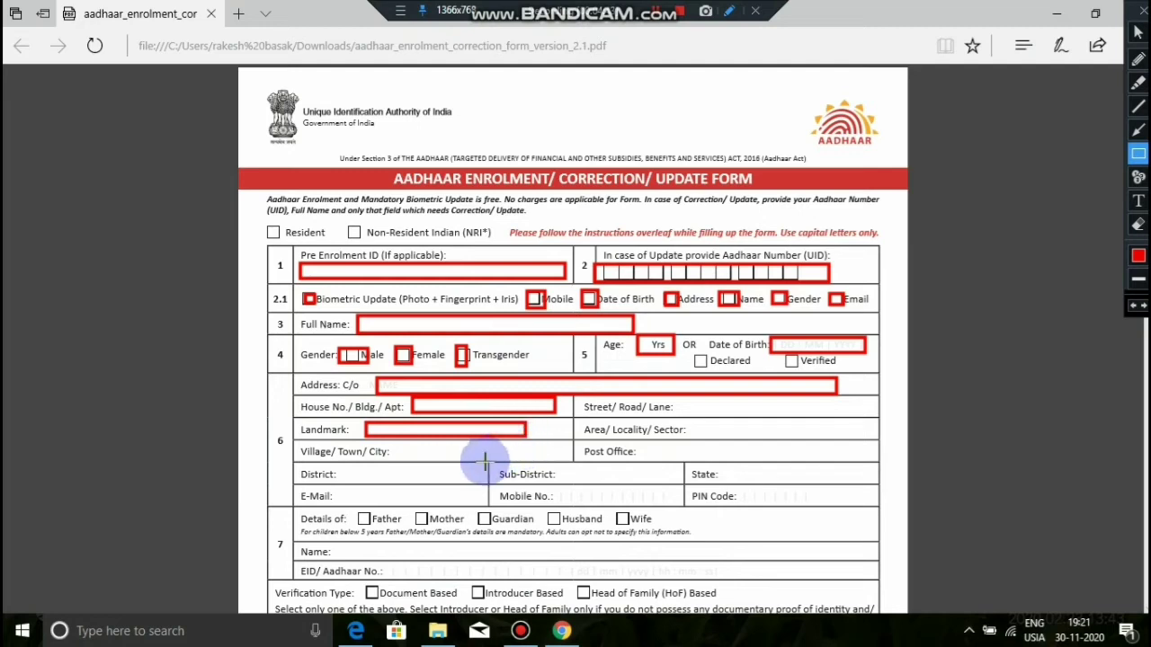
drag(404, 454, 556, 456)
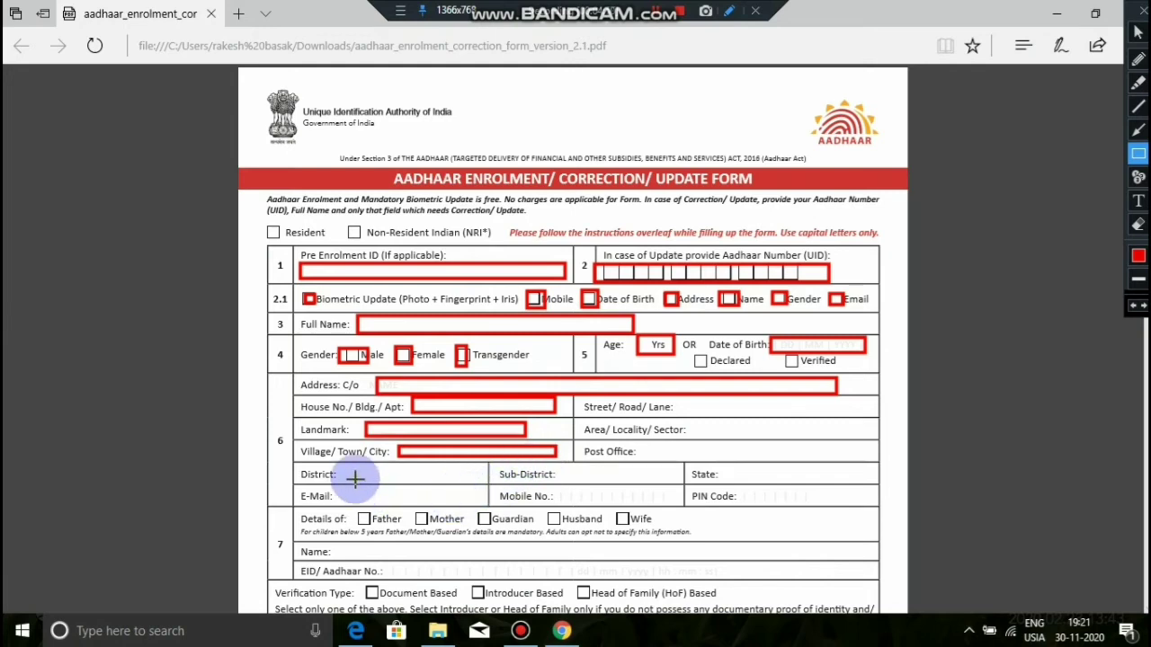
drag(356, 473, 482, 479)
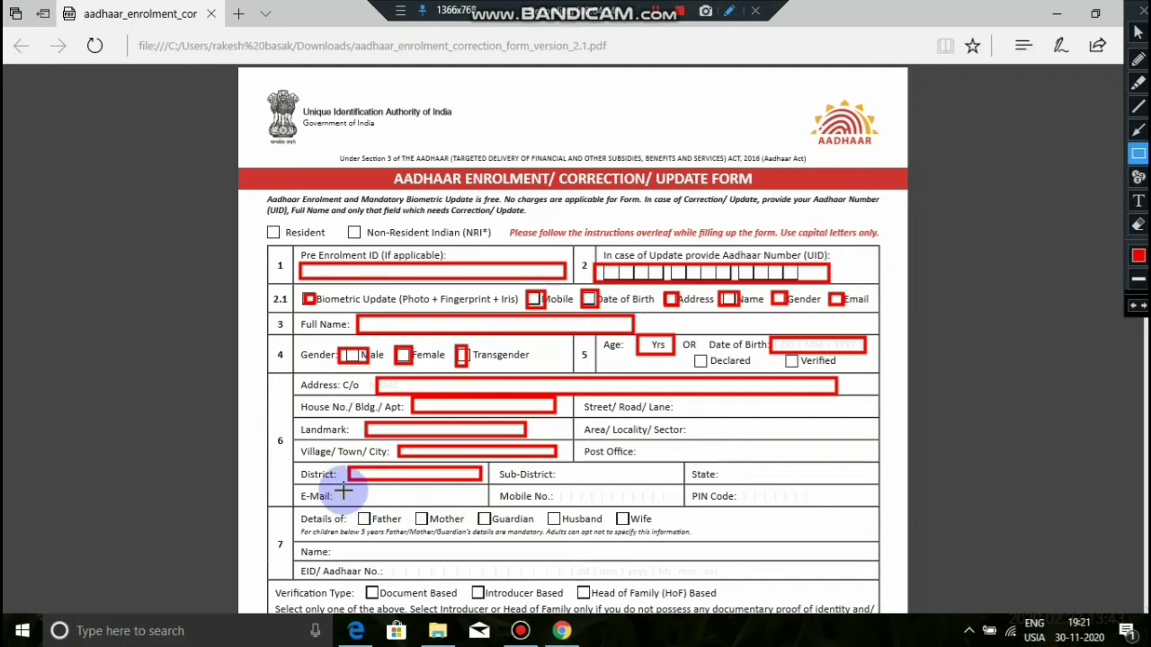
drag(347, 500, 467, 503)
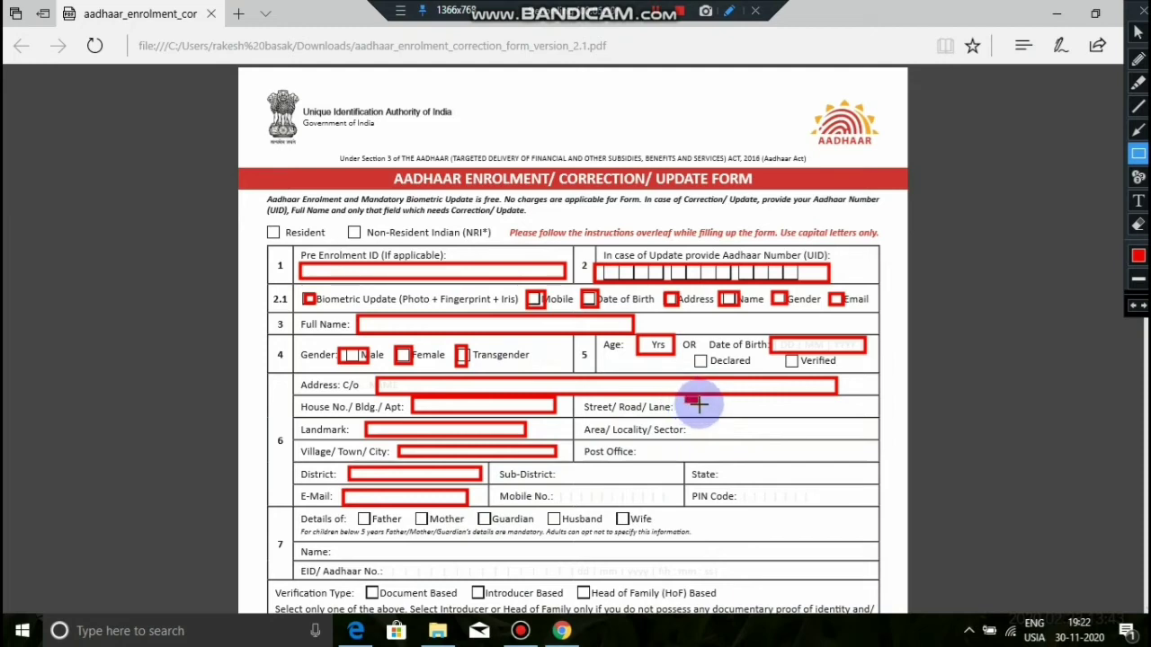
Step: Outline the Street, Area, Post Office, Sub-District, State, Mobile No. and PIN Code fields of section 6 with red rectangles
drag(699, 405, 752, 410)
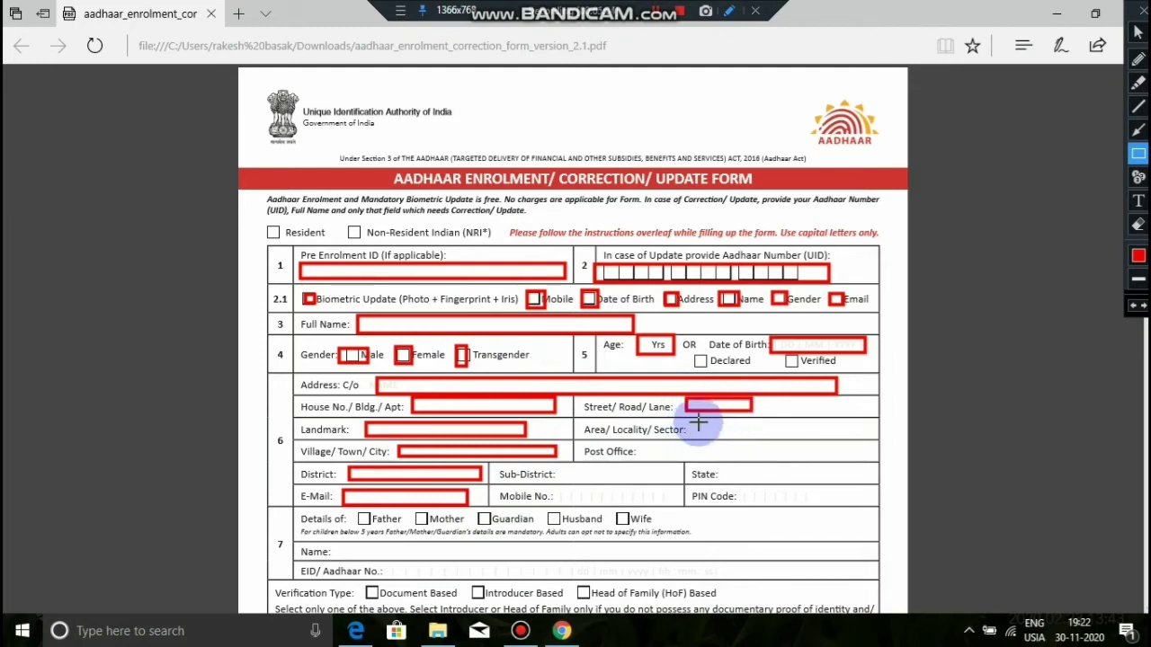
mouse_move(699, 423)
mouse_down()
mouse_move(740, 441)
mouse_move(853, 436)
mouse_up()
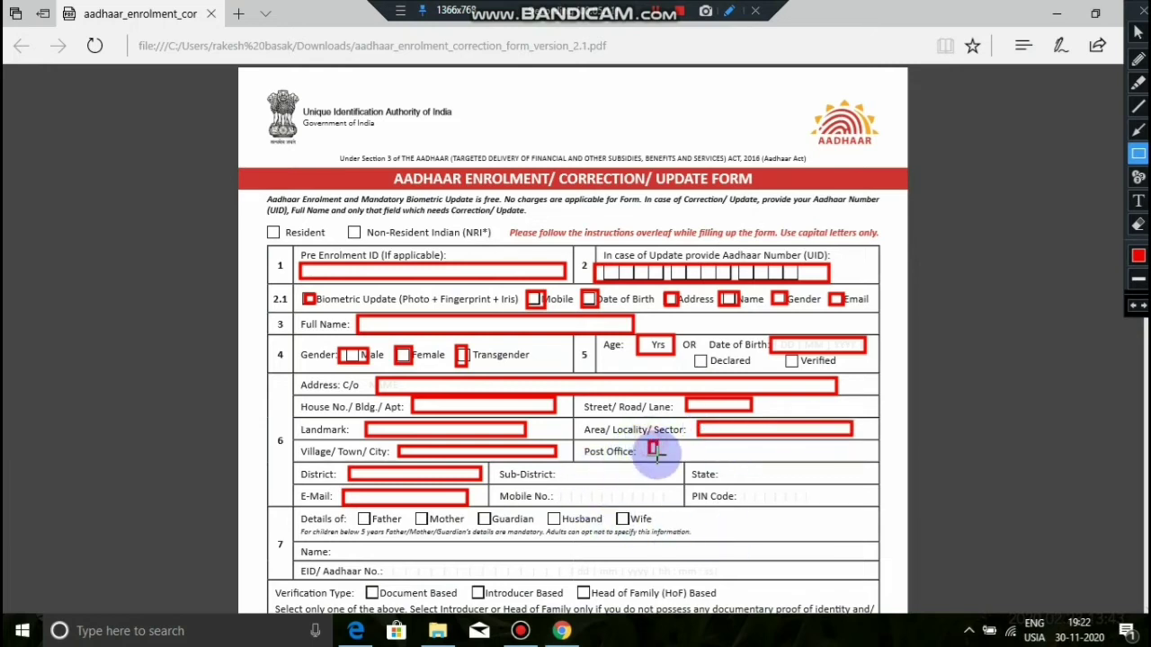
drag(656, 454, 797, 459)
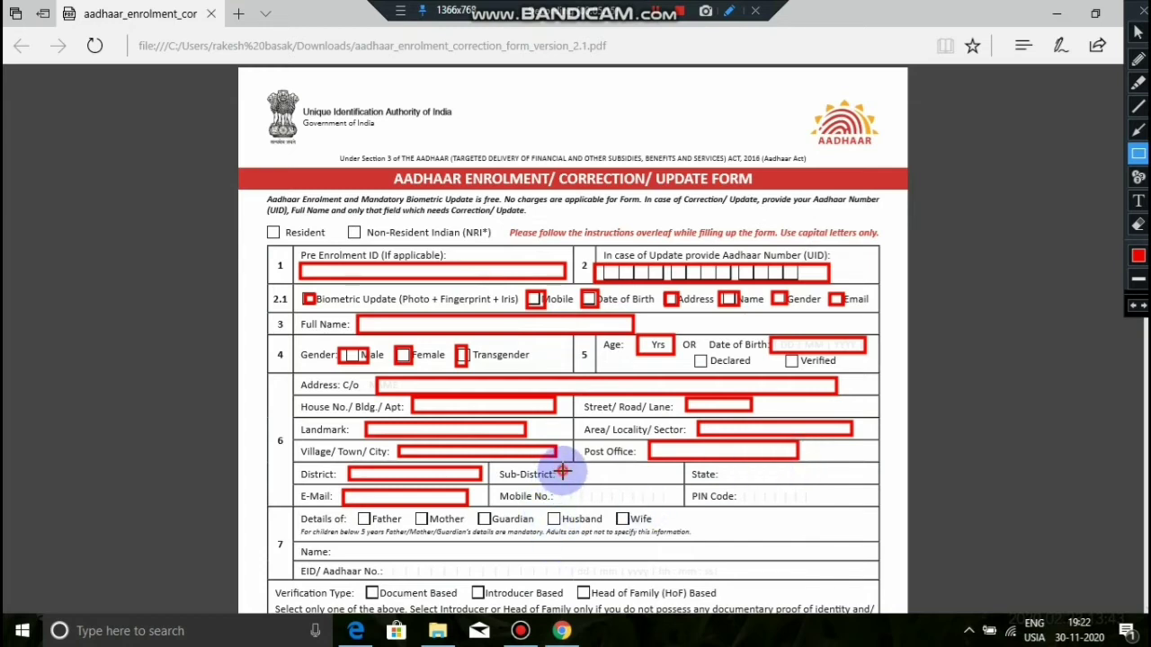
drag(568, 481, 655, 483)
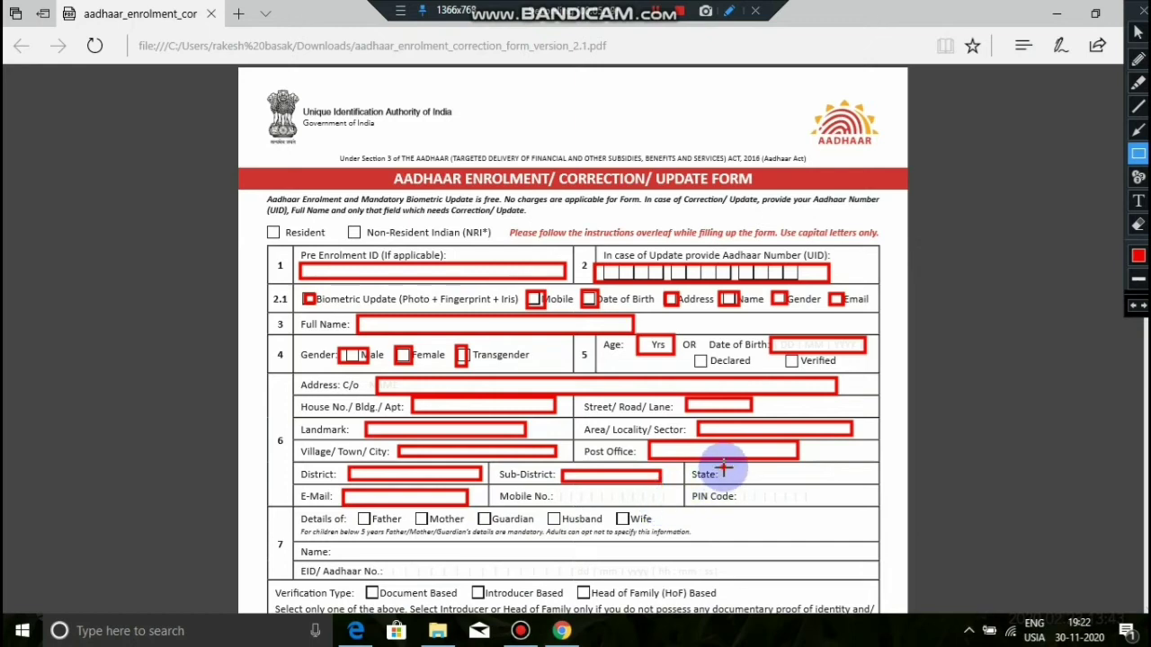
drag(729, 477, 851, 483)
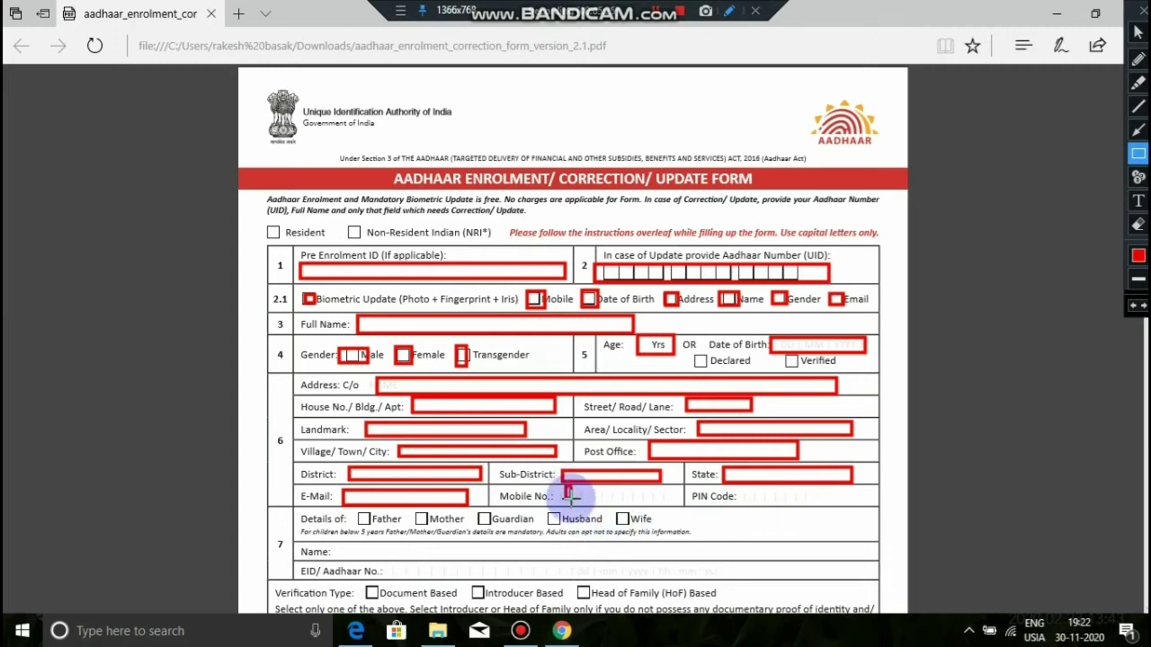
drag(569, 495, 668, 505)
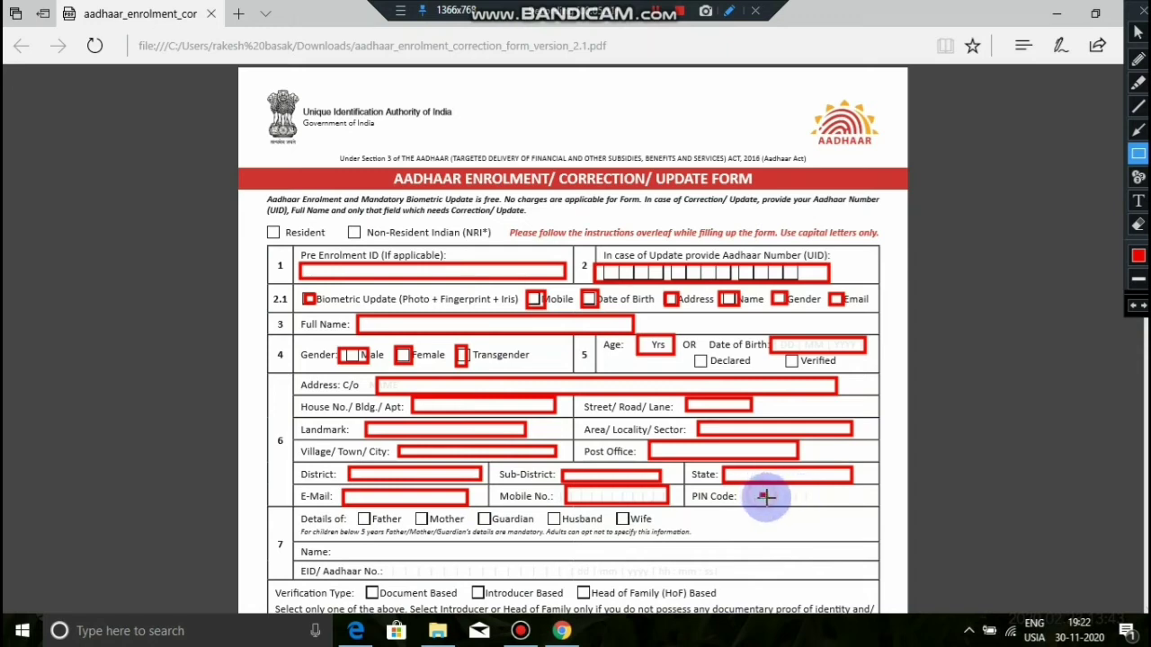
drag(764, 497, 889, 501)
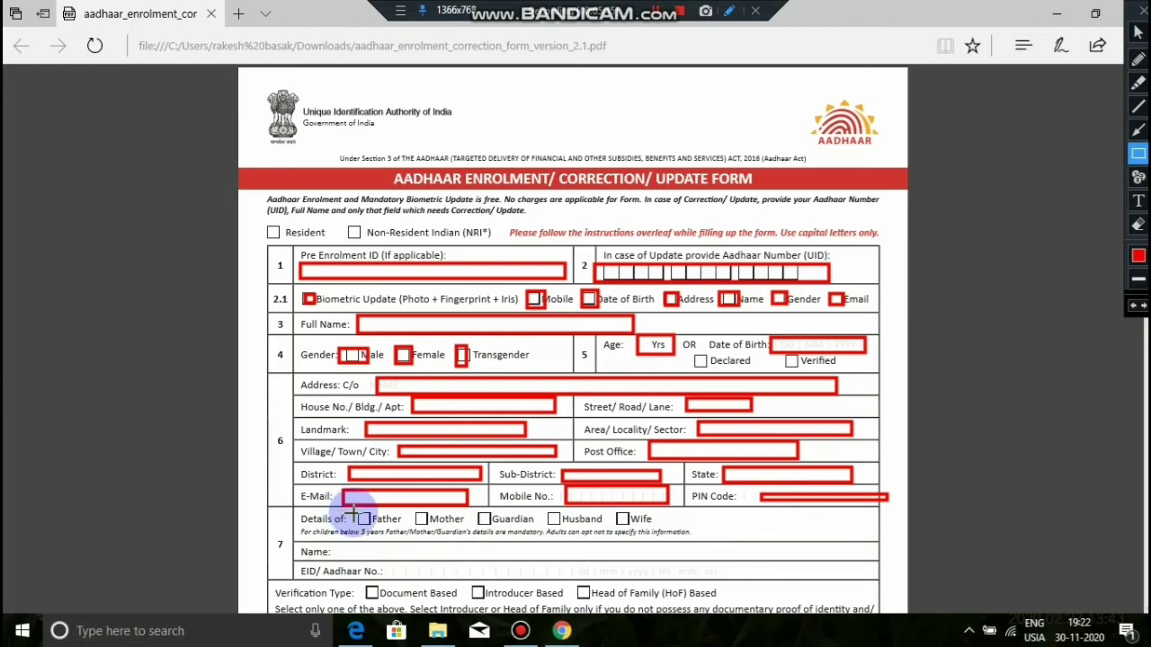
Step: In section 7, draw red rectangles around the Father, Mother, Guardian, Husband and Wife checkboxes and the Name and EID/Aadhaar No. fields
mouse_move(354, 514)
mouse_down()
mouse_move(365, 531)
mouse_move(417, 525)
mouse_up()
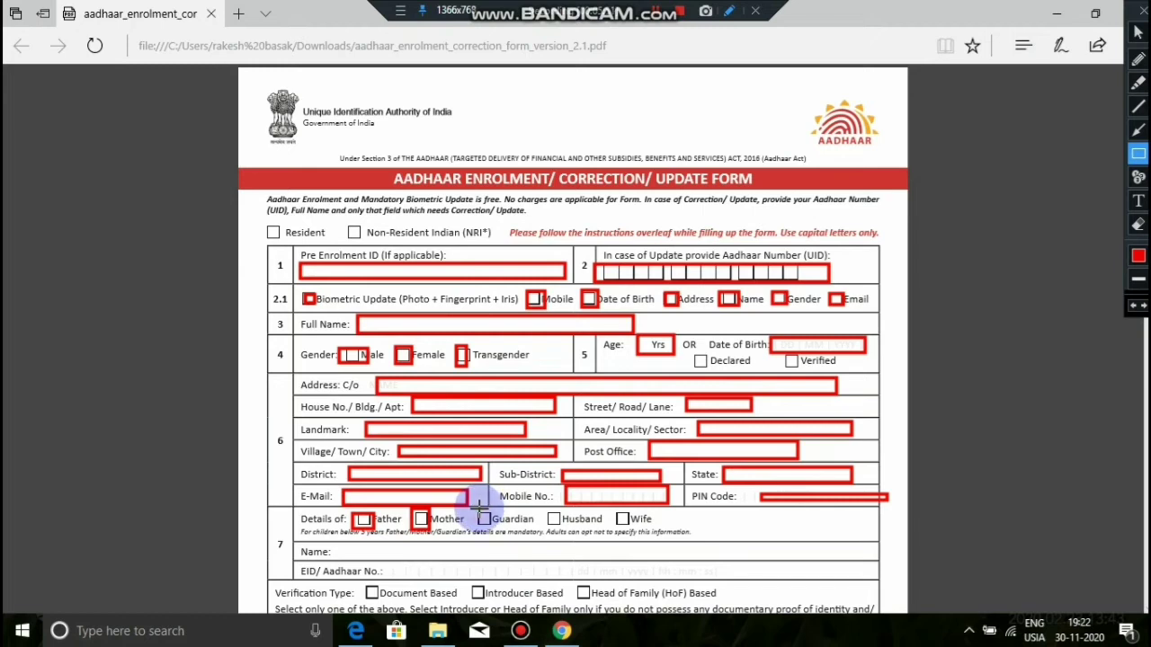
drag(481, 520, 505, 535)
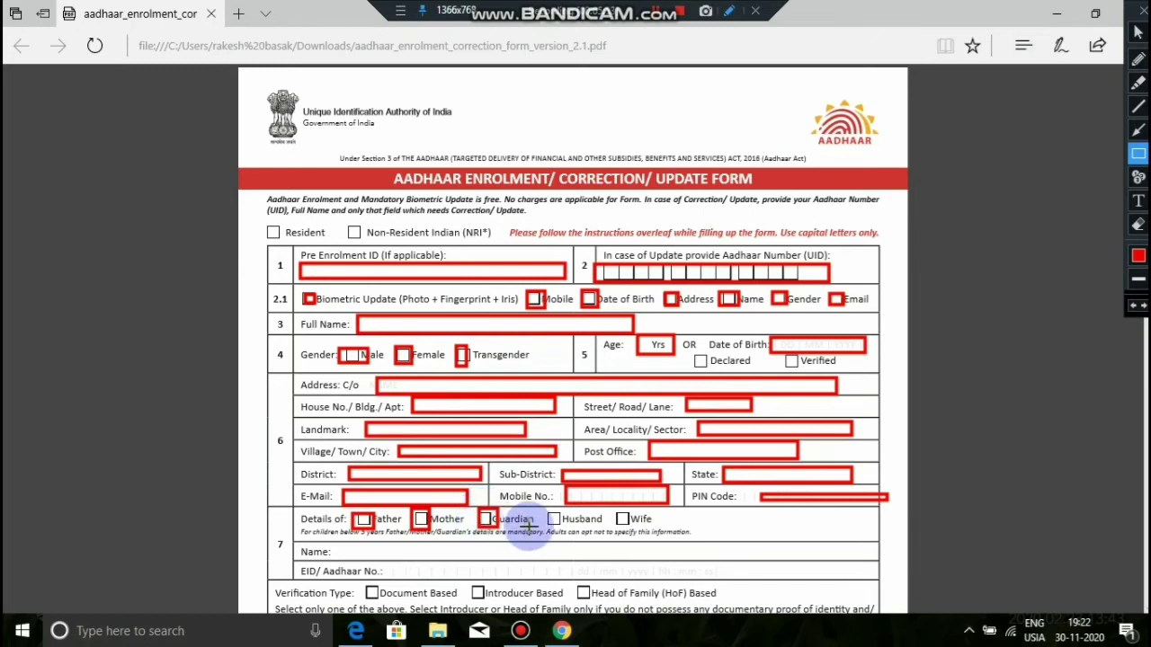
drag(542, 513, 563, 528)
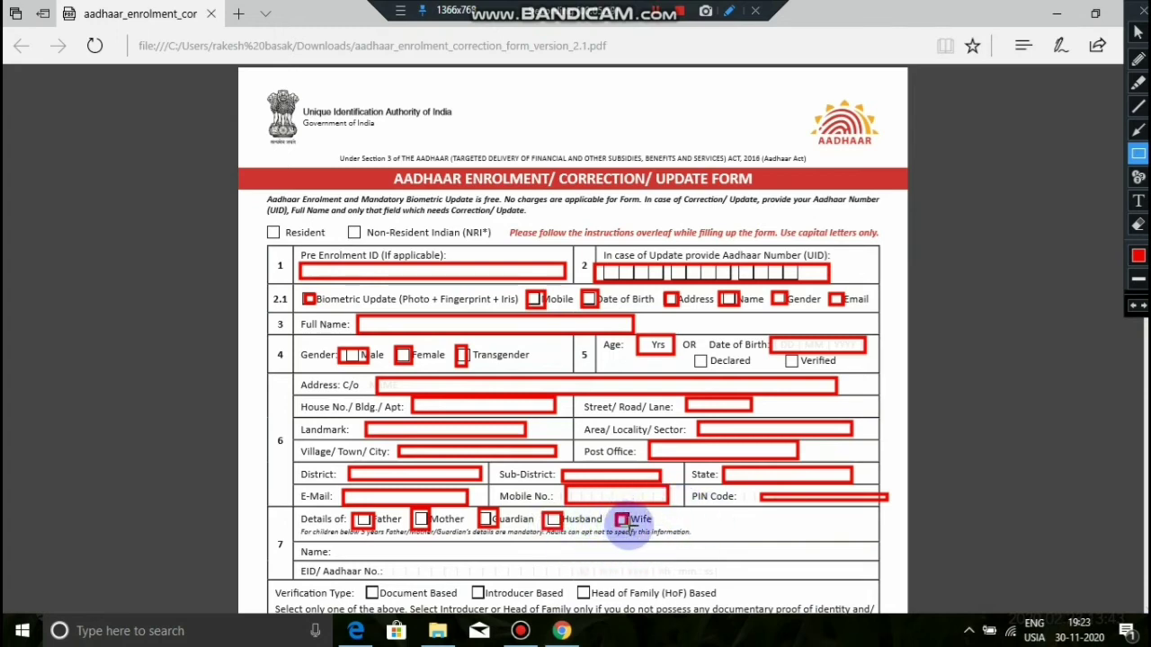
drag(632, 531, 632, 531)
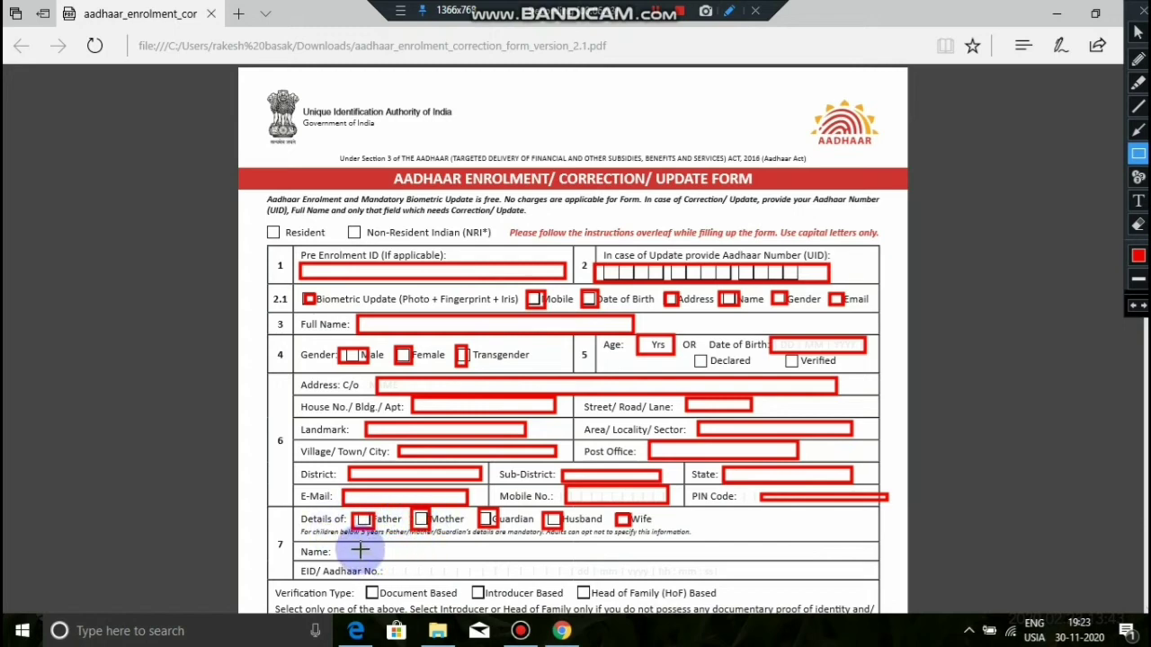
drag(351, 544, 789, 557)
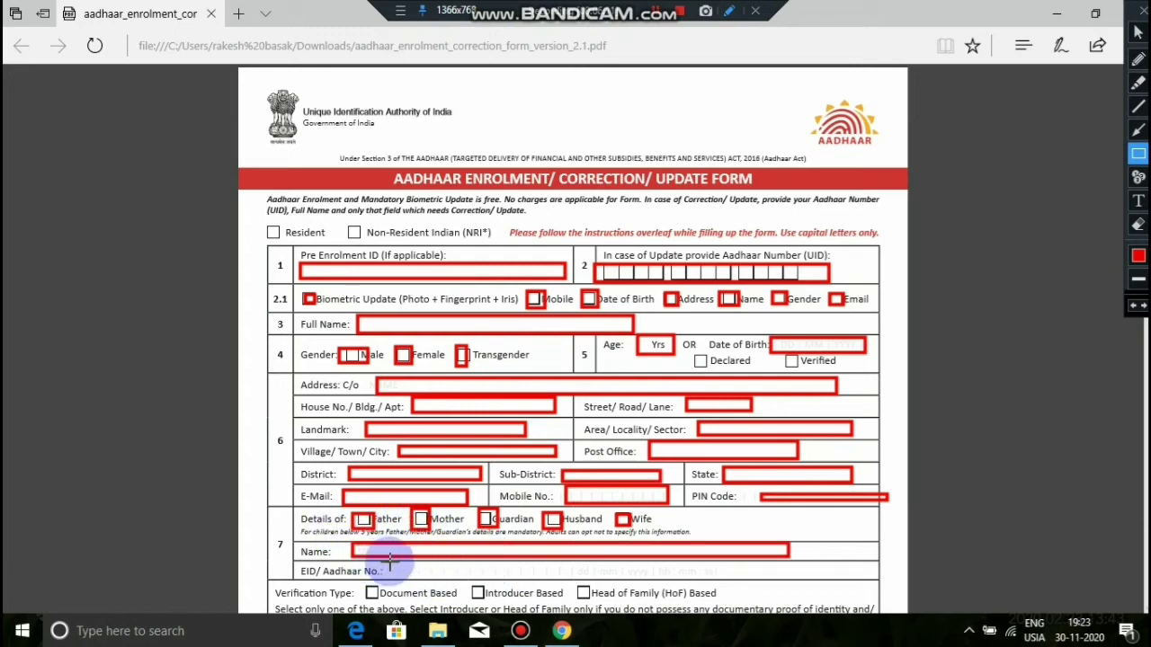
drag(393, 570, 815, 573)
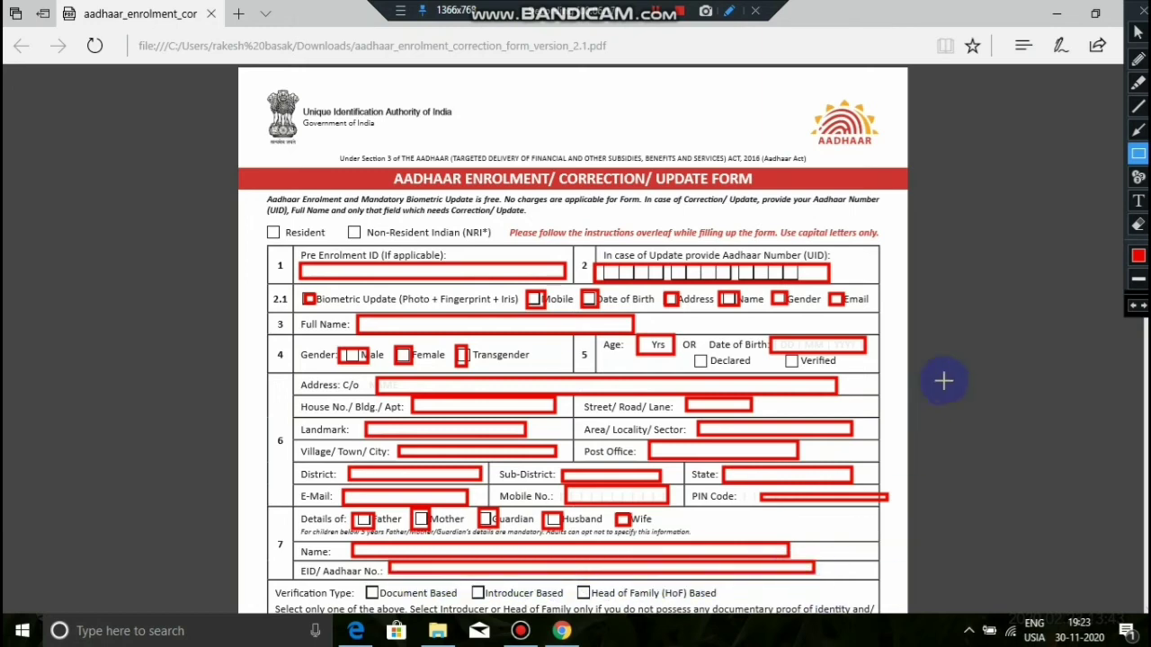
Step: Draw red rectangles around the Document Based, Introducer Based and Head of Family (HoF) Based checkboxes of the Verification Type row
click(1135, 35)
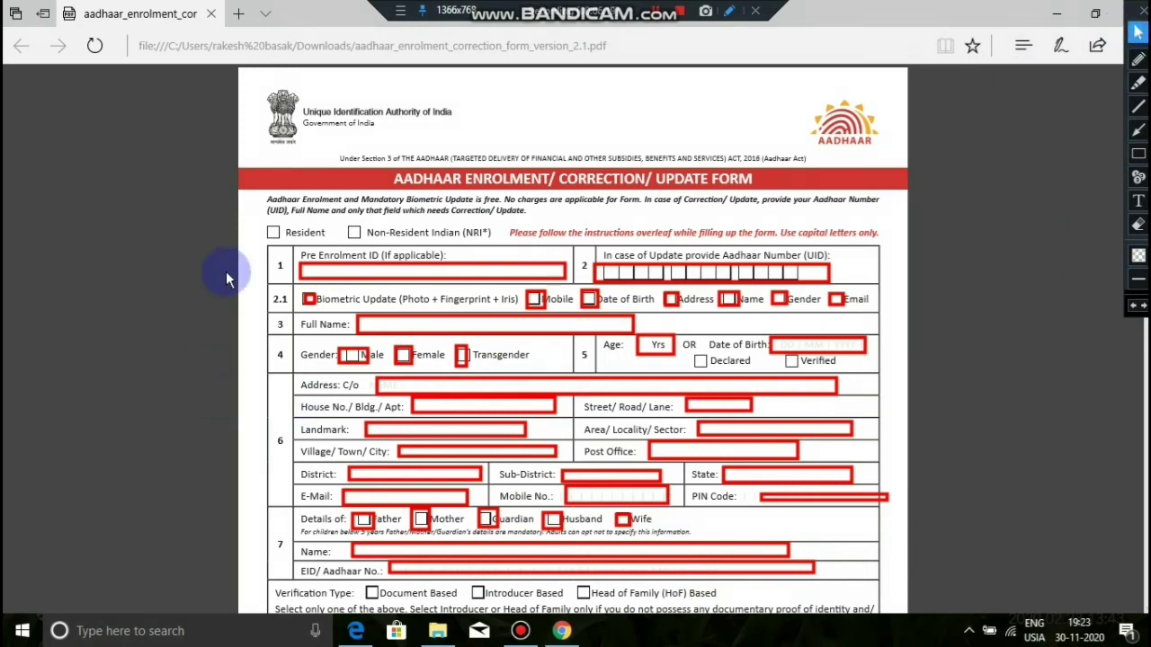
scroll(226, 270, down, 3)
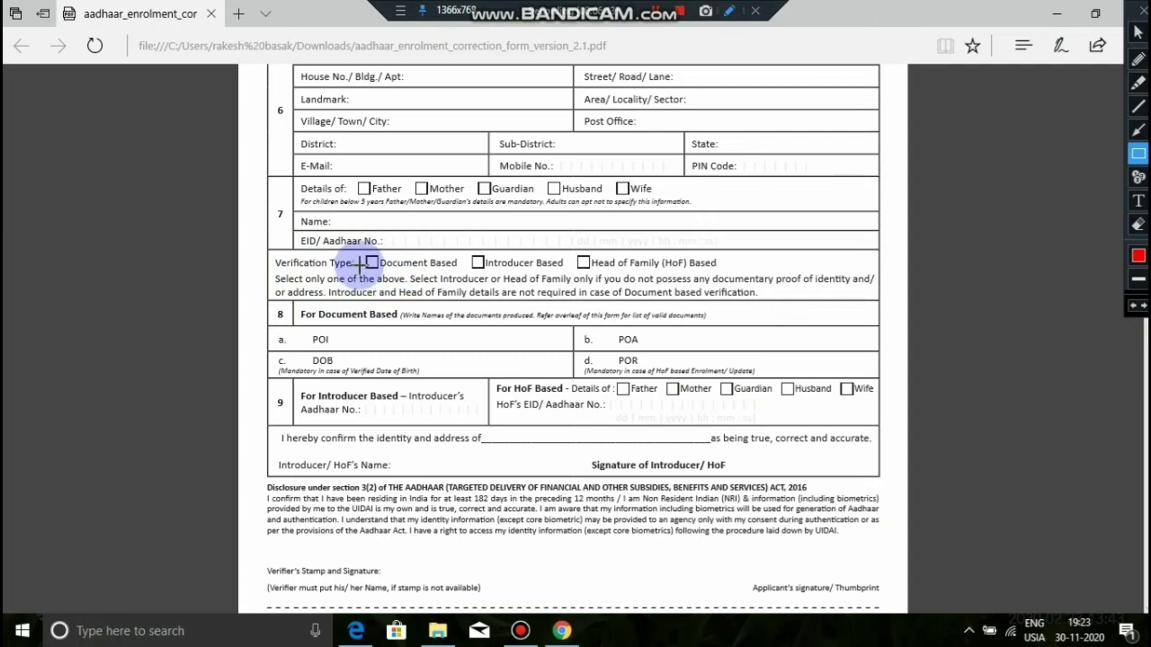
drag(361, 257, 373, 269)
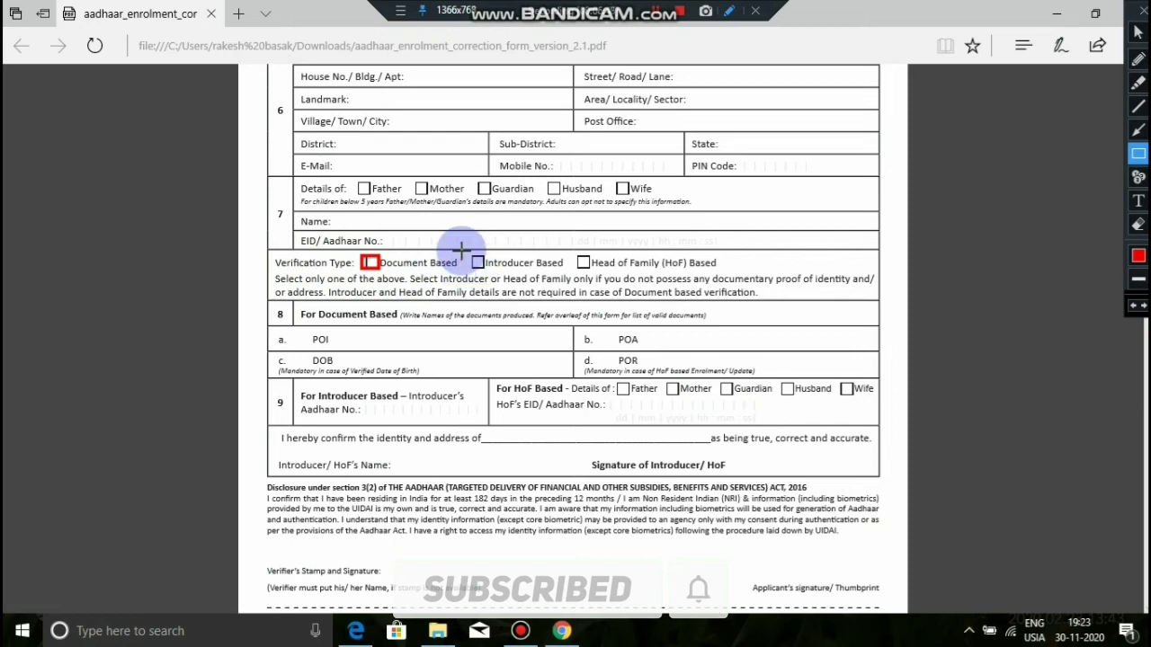
drag(461, 253, 482, 272)
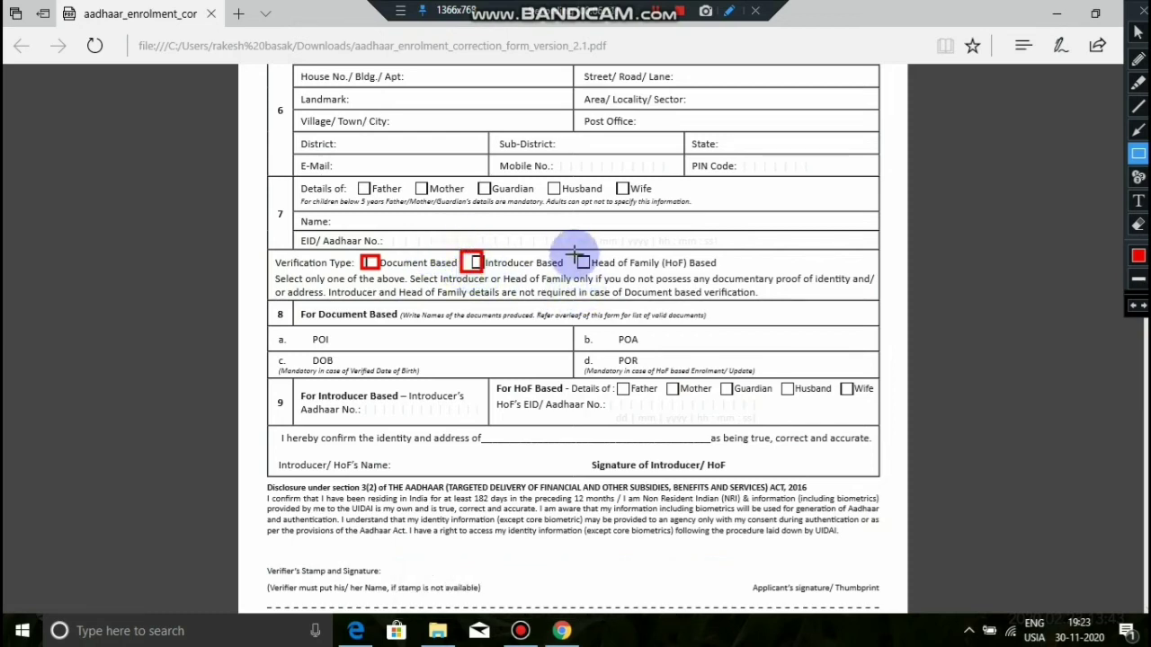
drag(571, 249, 575, 262)
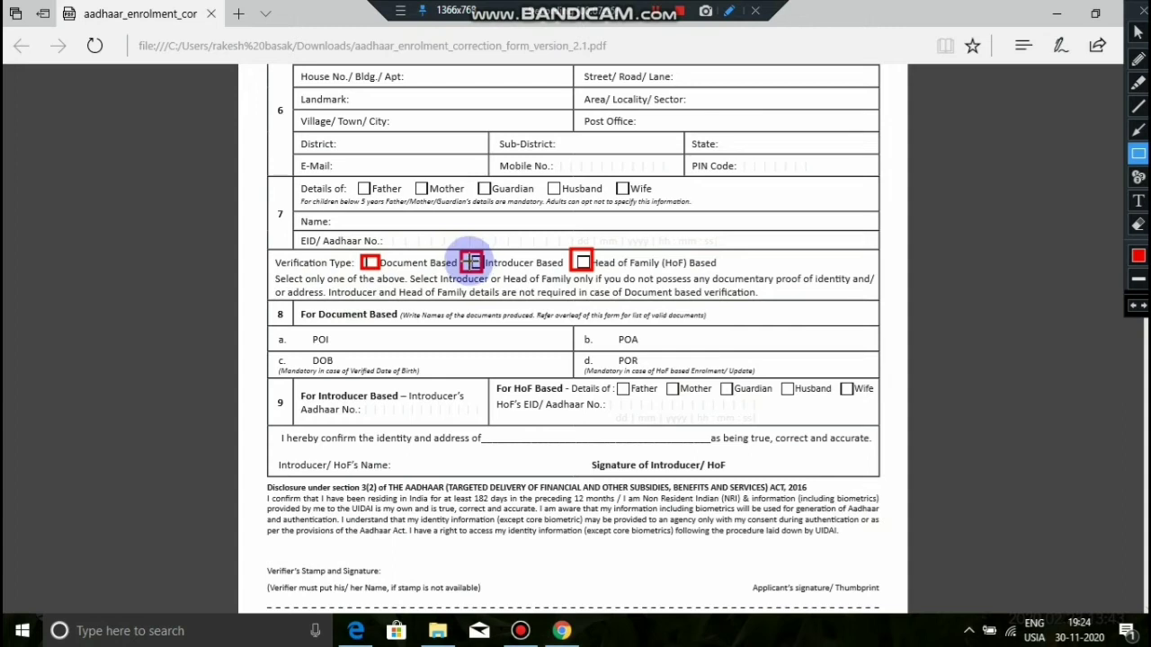
drag(471, 261, 471, 264)
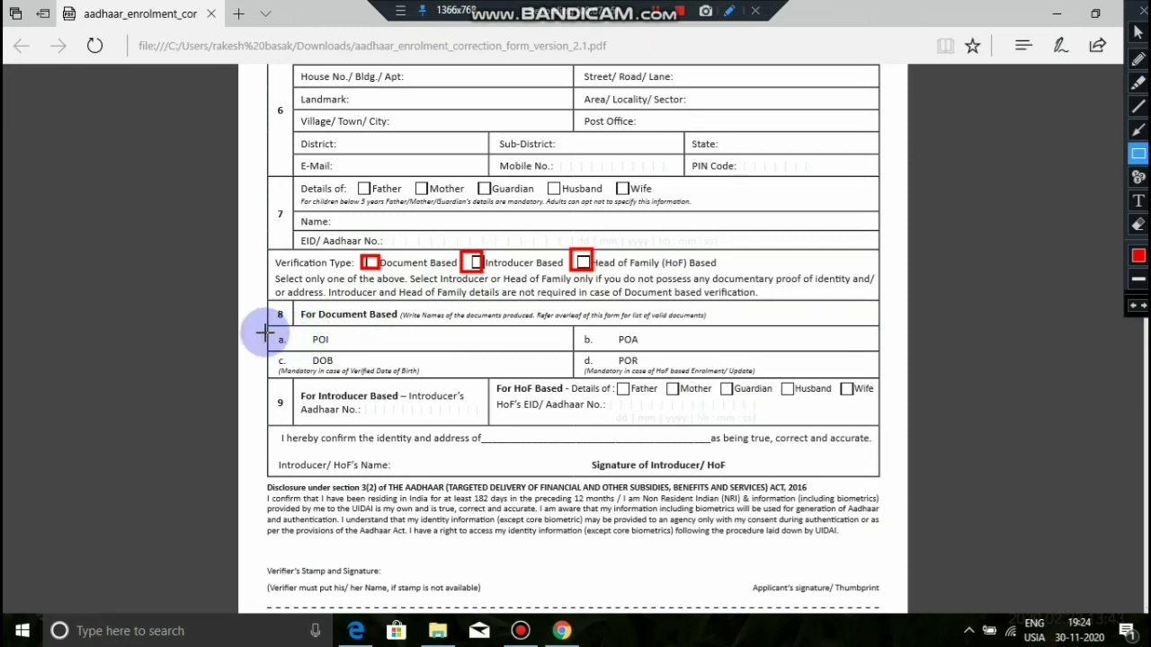
Step: Outline the POI, POA, DOB and POR document fields of section 8 with red rectangles
drag(271, 342, 468, 345)
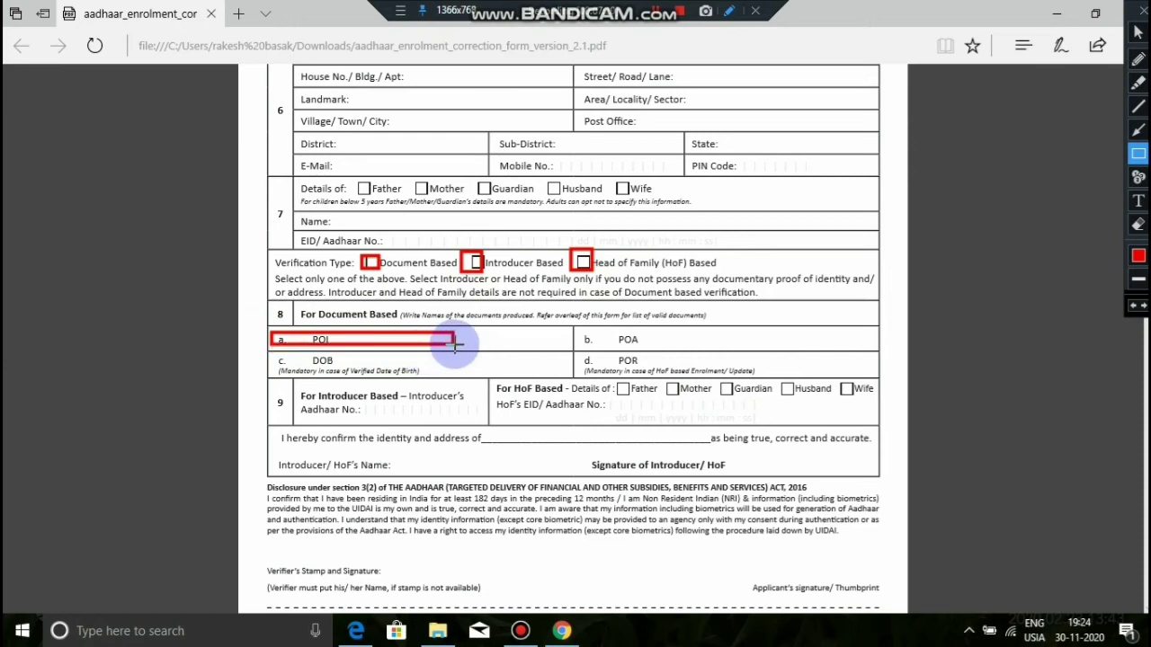
mouse_move(578, 332)
mouse_down()
mouse_move(586, 350)
mouse_move(786, 349)
mouse_up()
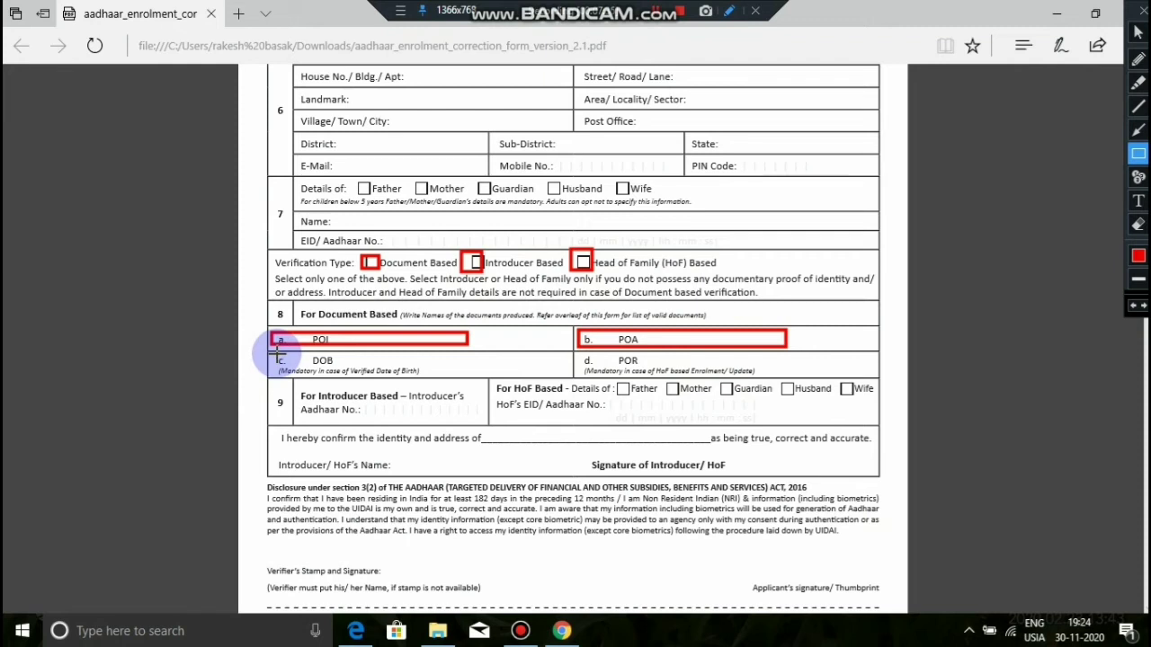
mouse_move(274, 361)
mouse_down()
mouse_move(339, 374)
mouse_move(443, 371)
mouse_up()
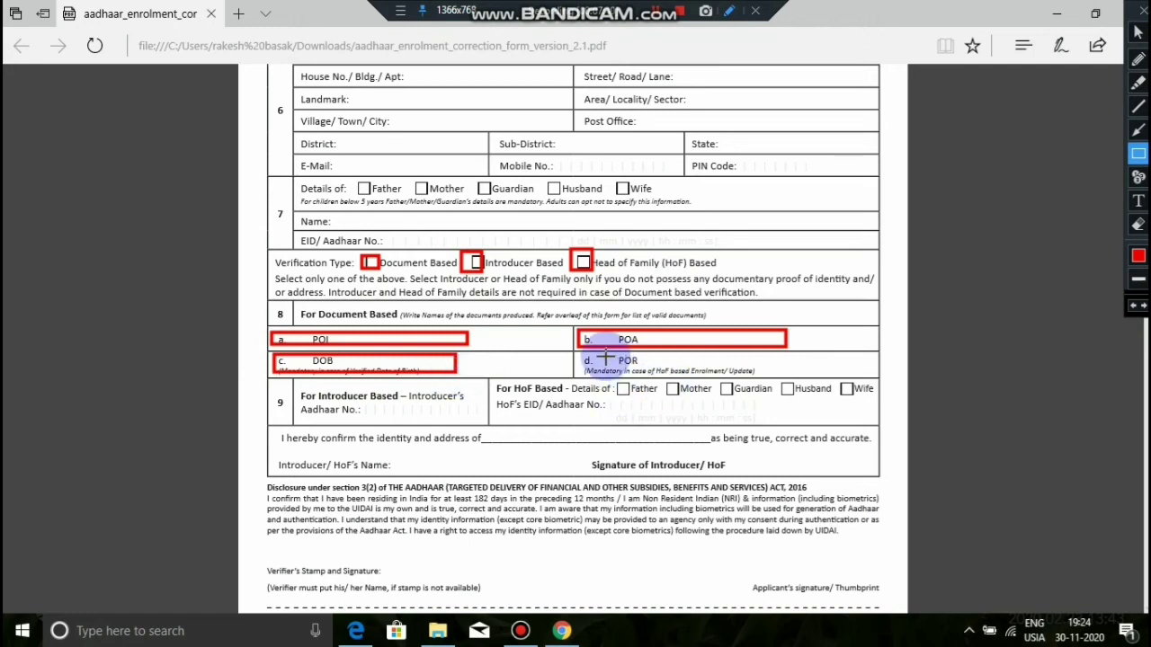
drag(578, 353, 809, 368)
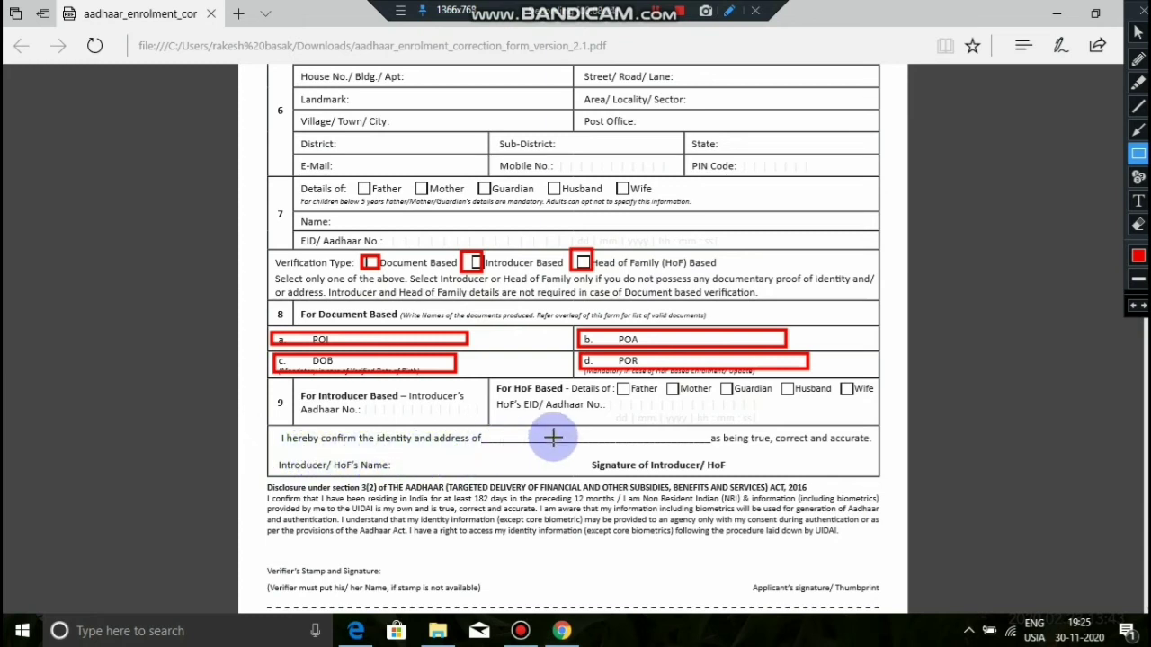
Step: Draw red rectangles around the blank in the identity and address confirmation line, the Introducer/HoF's Name and the Signature of Introducer/HoF
drag(527, 430, 692, 440)
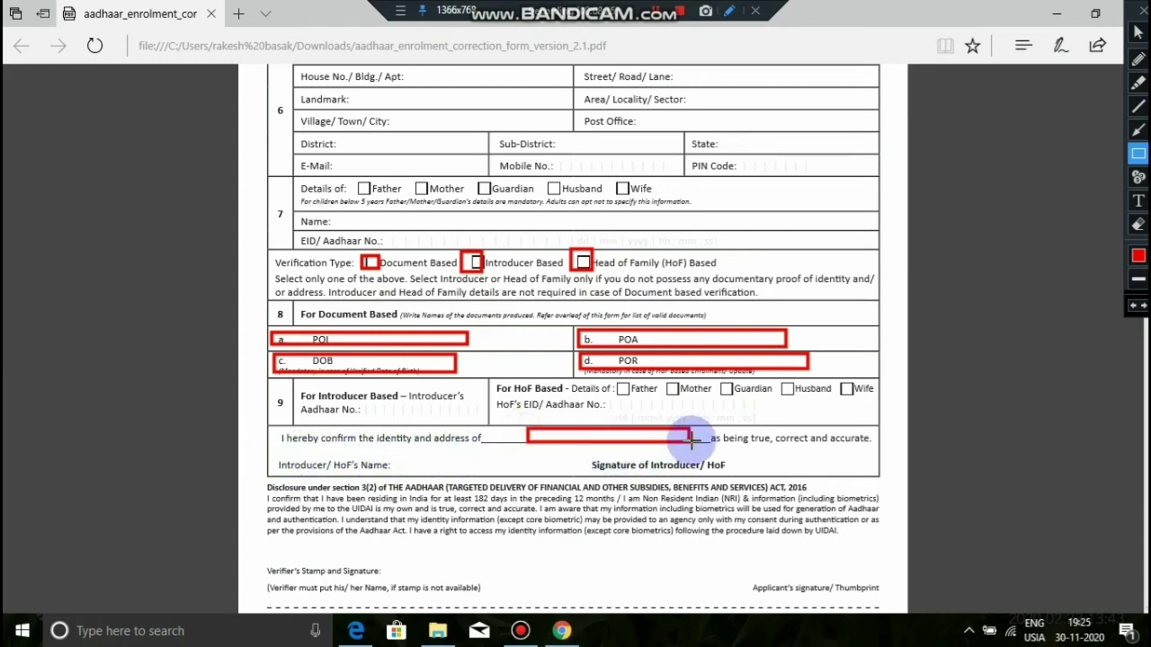
drag(268, 450, 417, 472)
drag(578, 450, 768, 474)
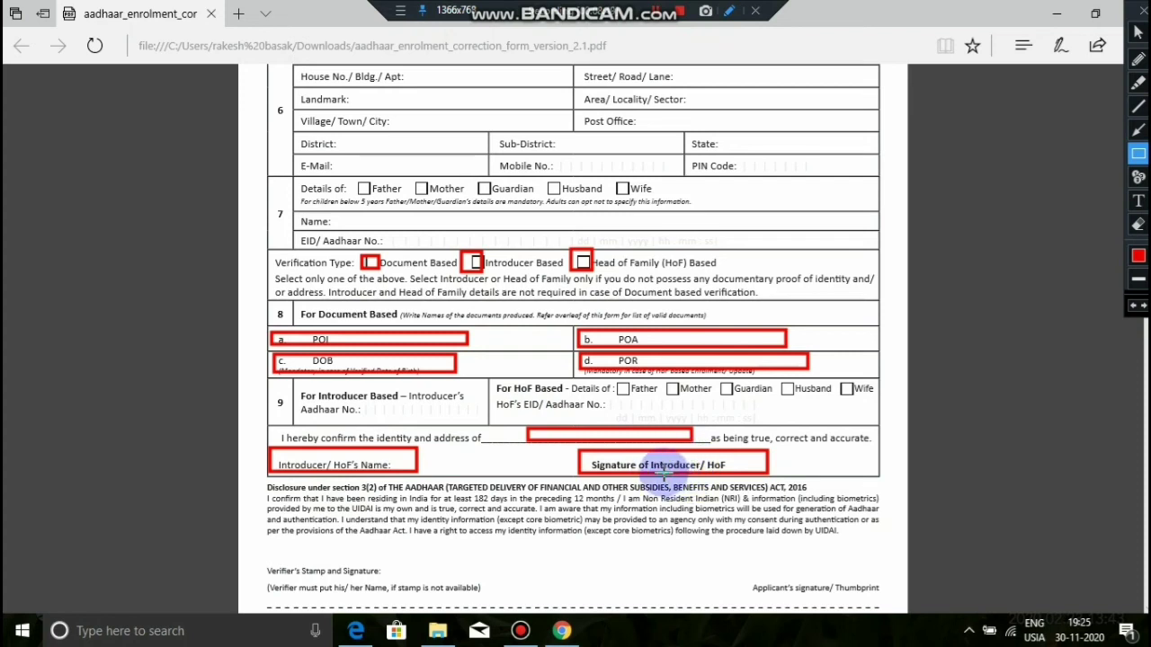
Step: Erase the red rectangles from the verification, document and introducer sections, and outline the Applicant's signature/Thumbprint area in red
click(1139, 224)
mouse_move(244, 244)
mouse_down()
mouse_move(290, 403)
mouse_move(615, 535)
mouse_move(863, 526)
mouse_up()
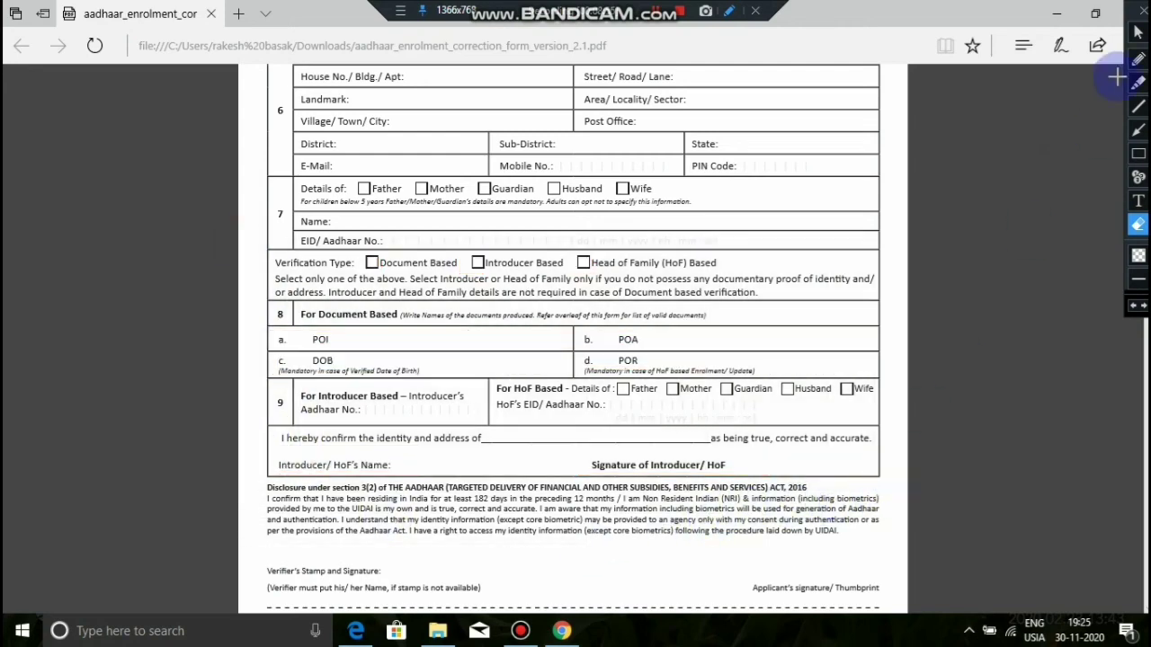
click(1138, 153)
scroll(1034, 449, down, 2)
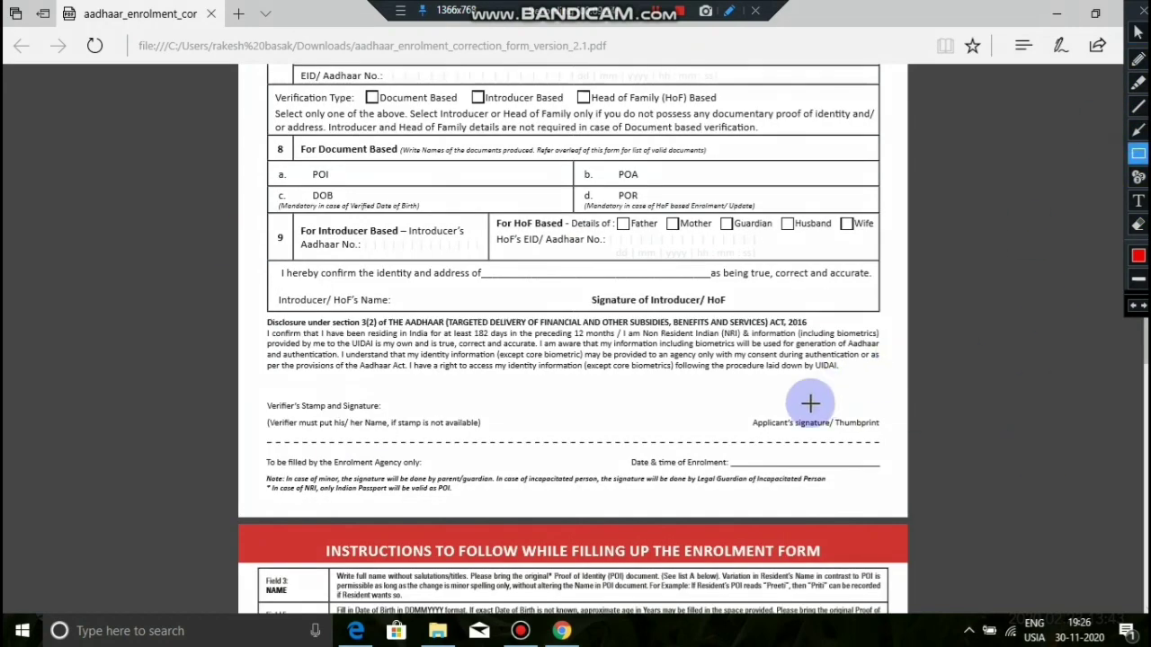
mouse_move(719, 404)
mouse_down()
mouse_move(740, 431)
mouse_move(881, 439)
mouse_up()
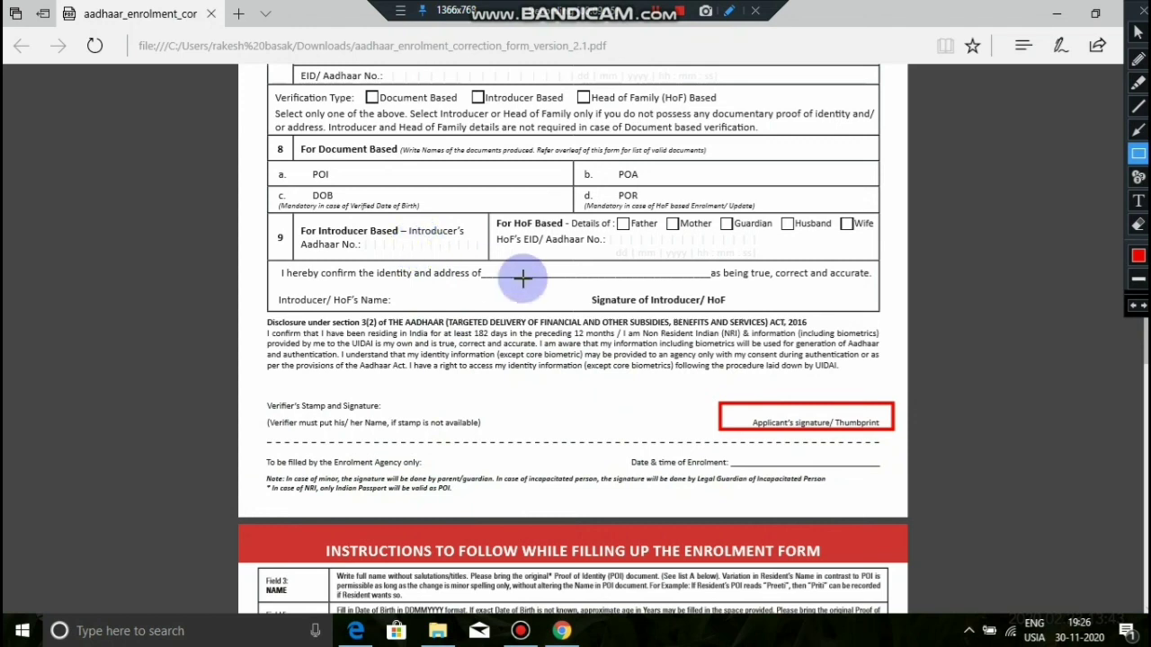
Step: Erase the red rectangle around the Applicant's signature/Thumbprint area and return to the normal pointer
click(1138, 223)
click(728, 431)
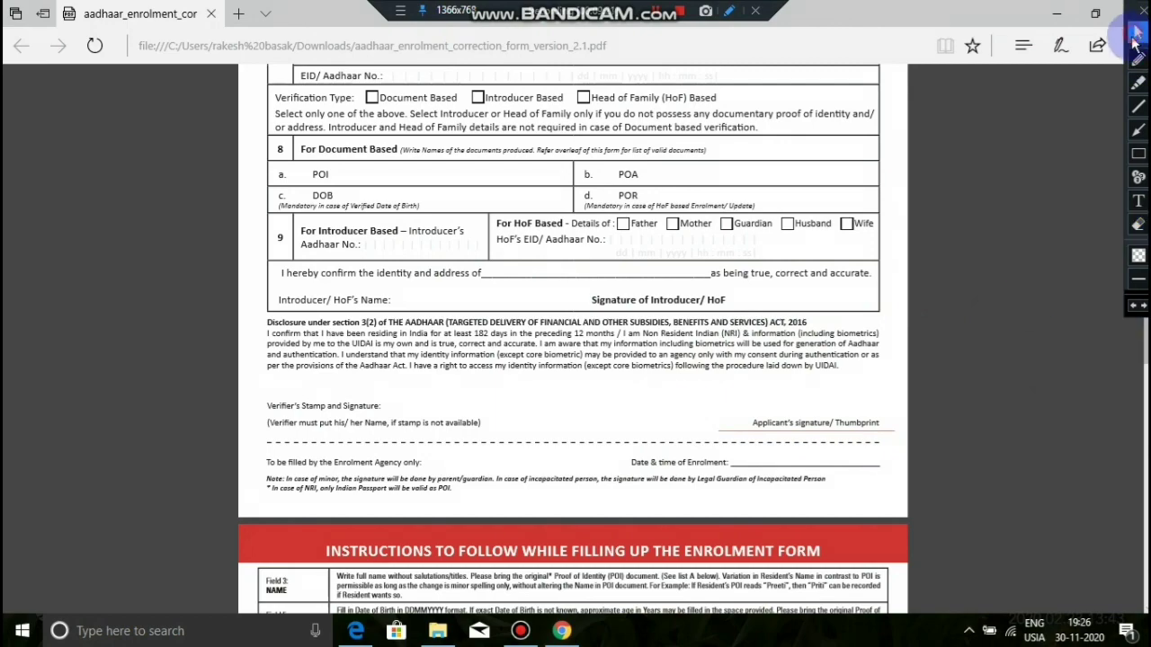
click(1137, 33)
Step: Examine the field-by-field instructions and document lists below the form, comparing them with the form's fields from the top
scroll(681, 411, down, 4)
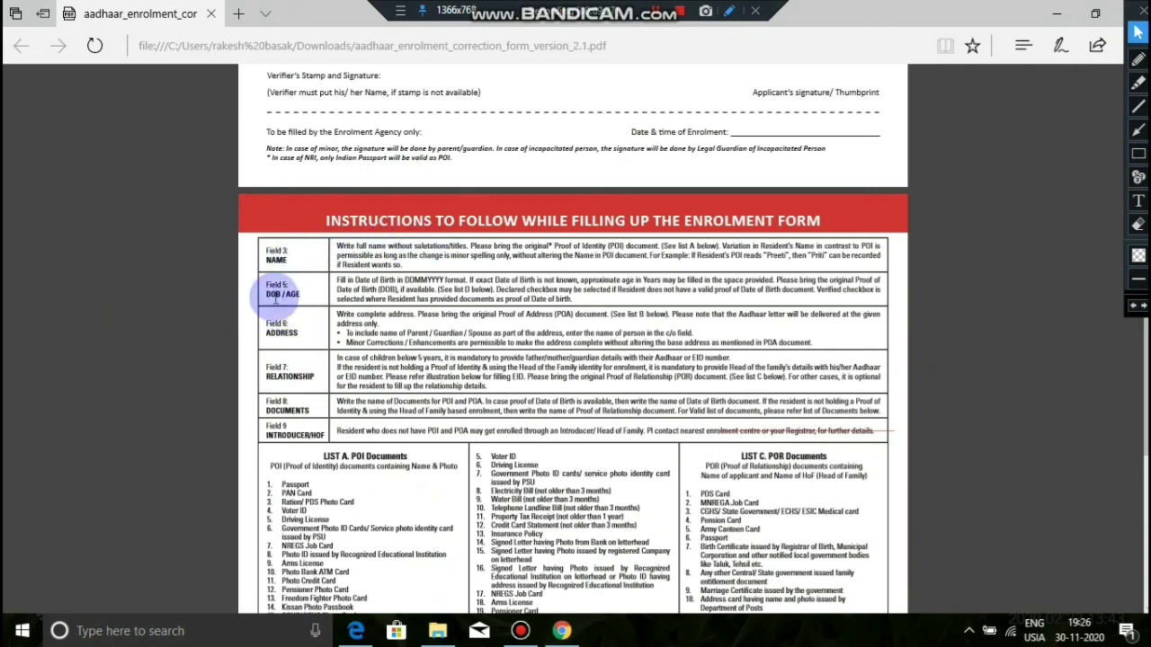
click(374, 295)
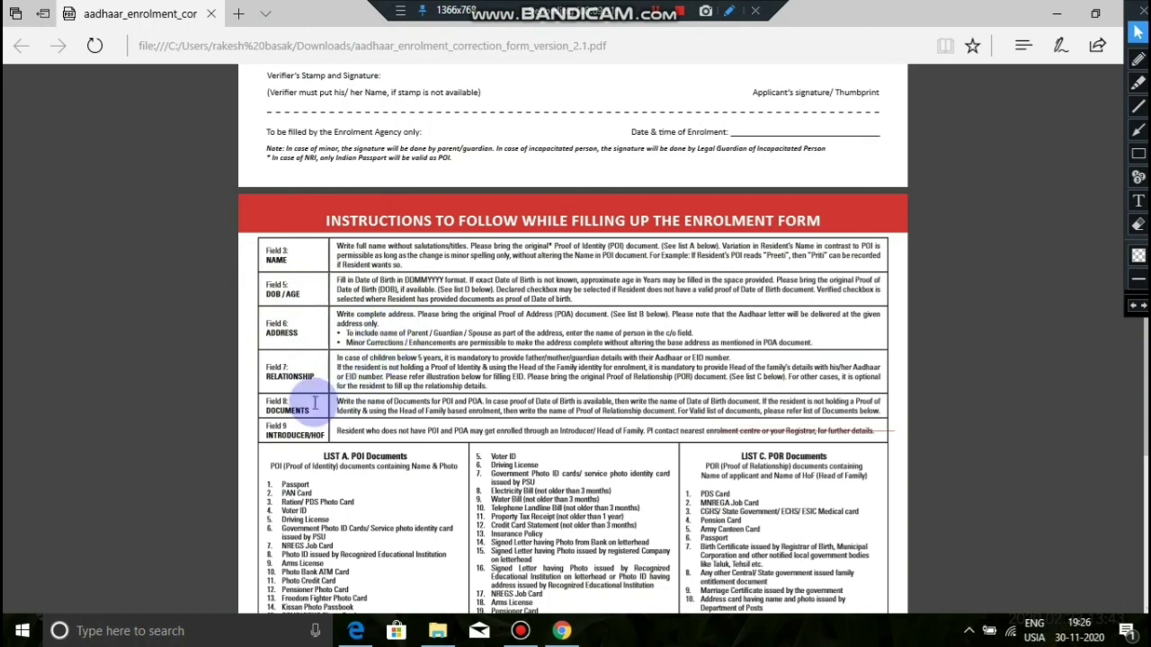
click(352, 378)
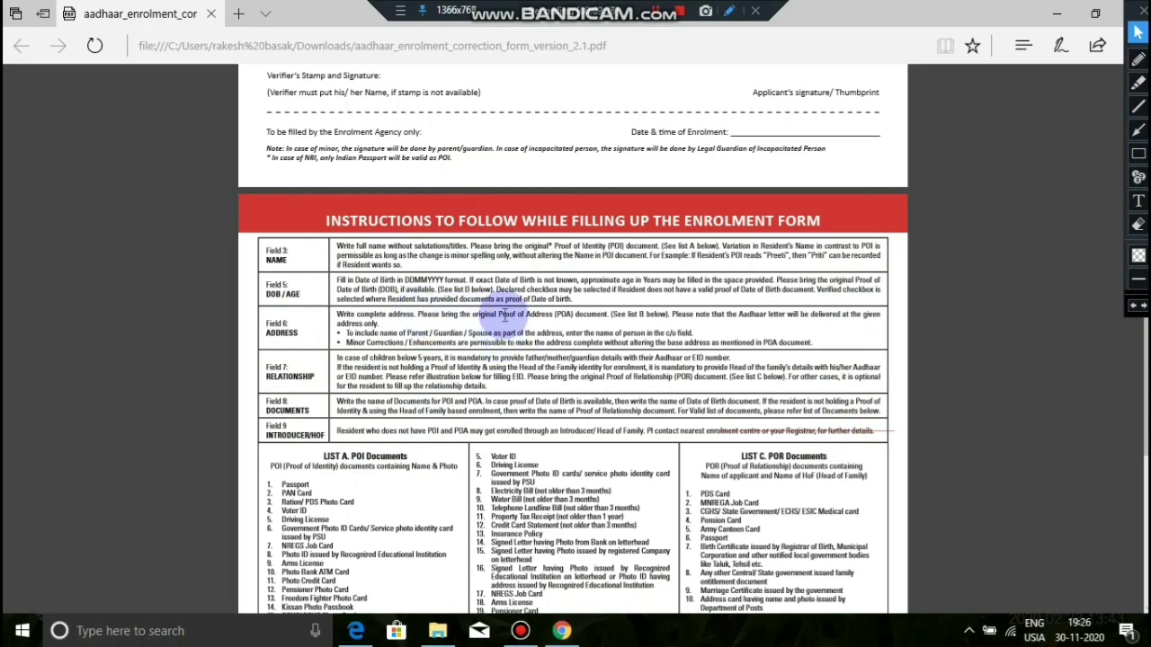
scroll(505, 313, up, 10)
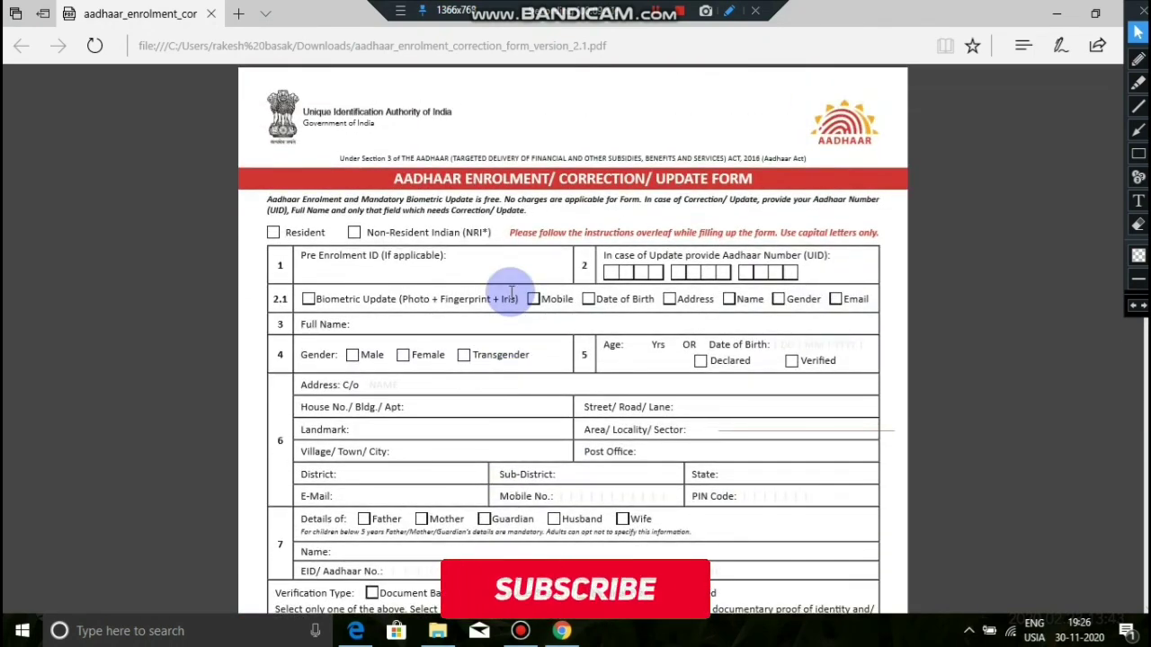
scroll(490, 261, down, 2)
scroll(475, 225, down, 7)
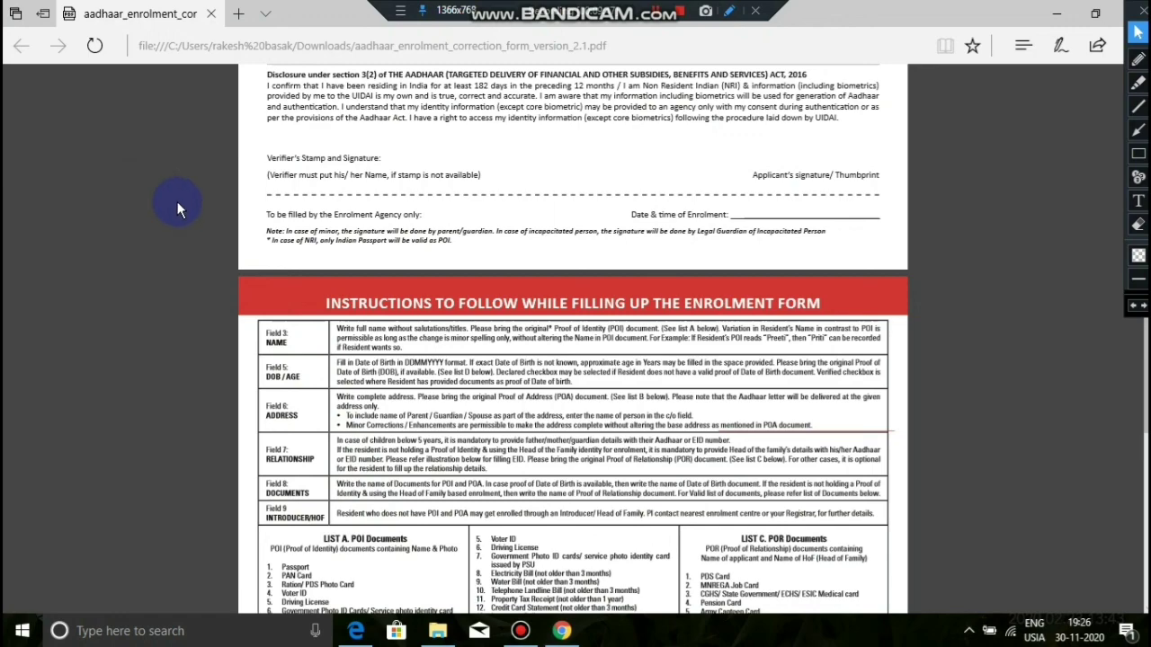
scroll(445, 316, up, 6)
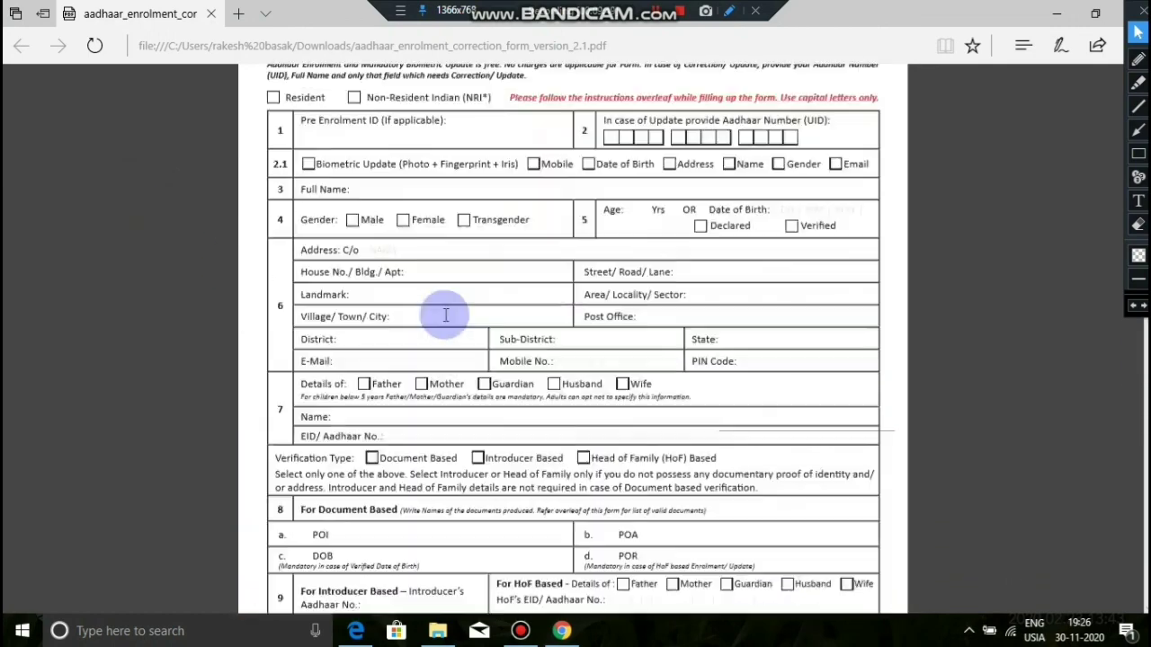
scroll(445, 315, up, 2)
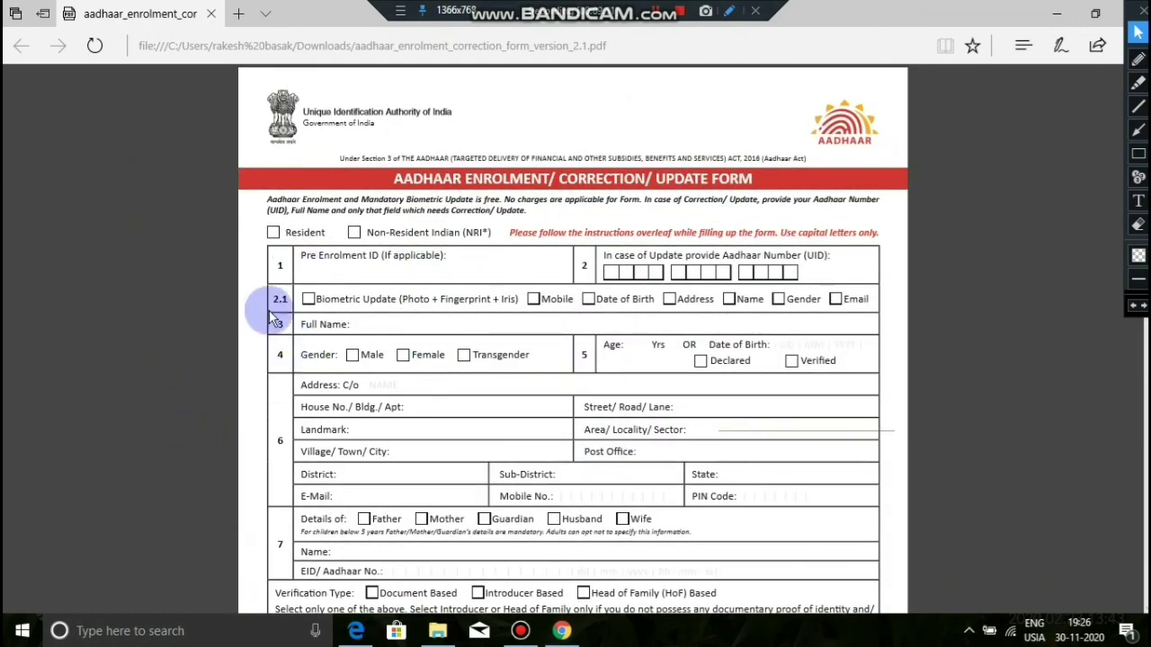